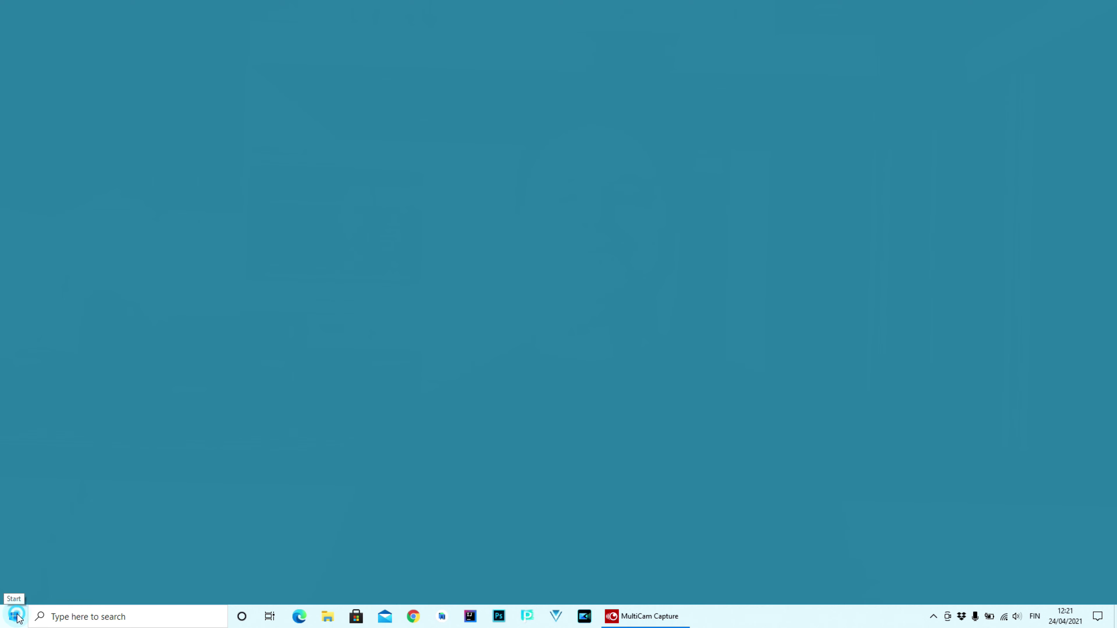
Launch Corel VideoStudio 2020 from its folder in the Start menu.
left_click(14, 617)
scroll(105, 511, "down", 6)
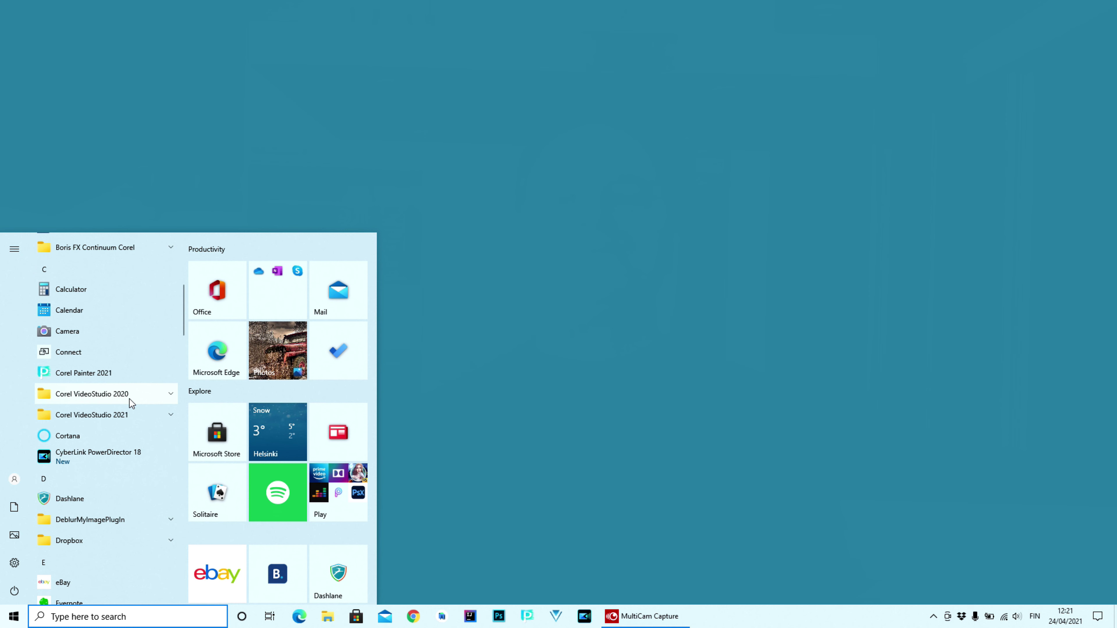
left_click(173, 396)
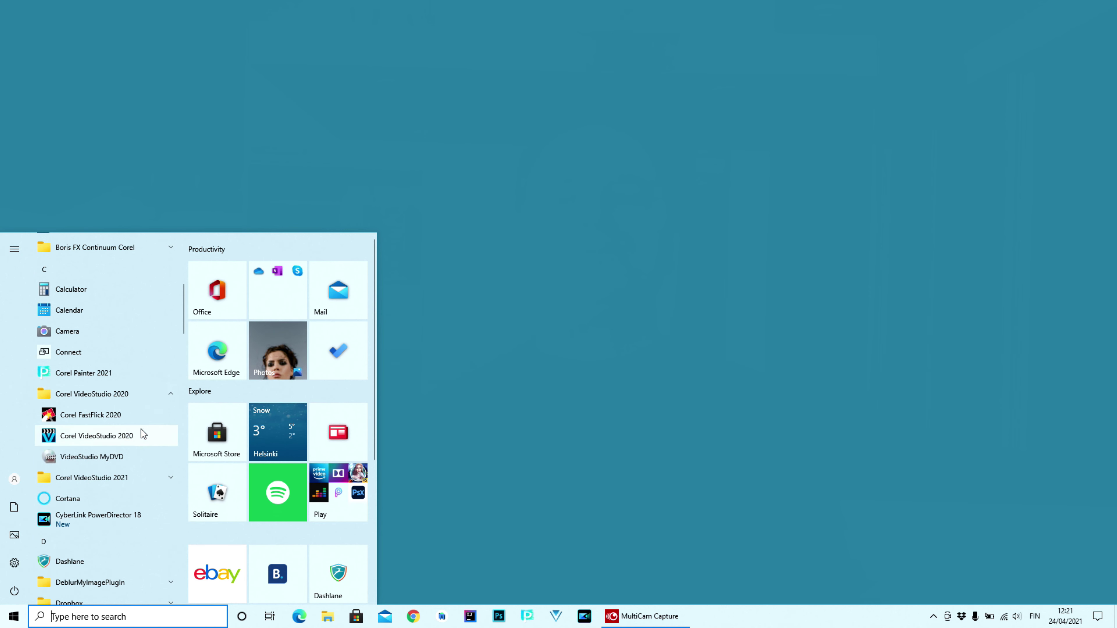
left_click(128, 435)
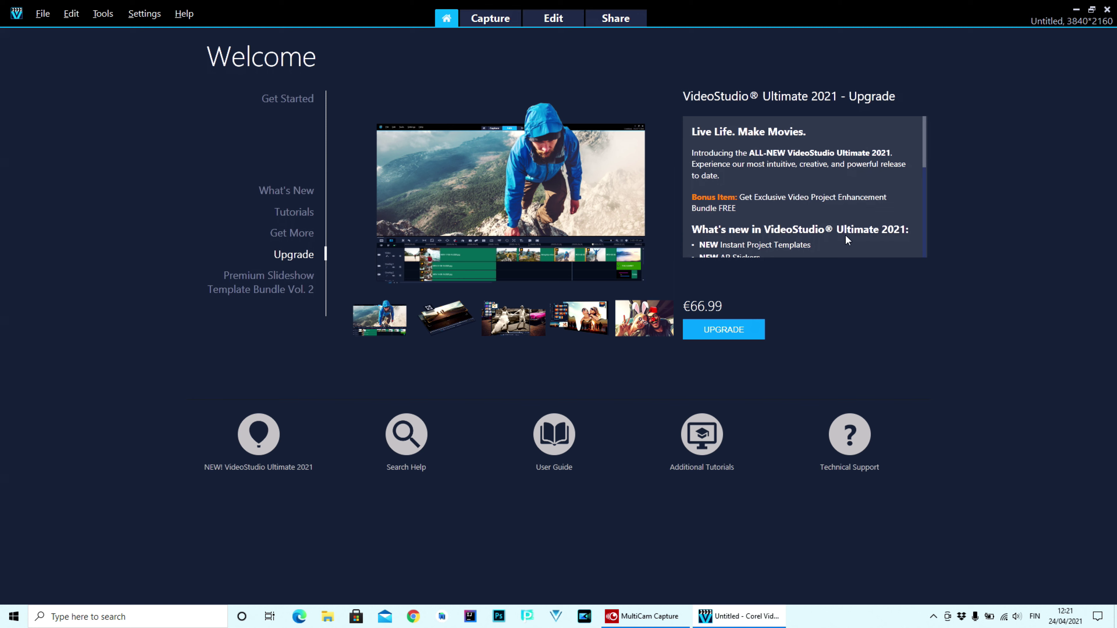
left_click_drag(925, 154, 926, 166)
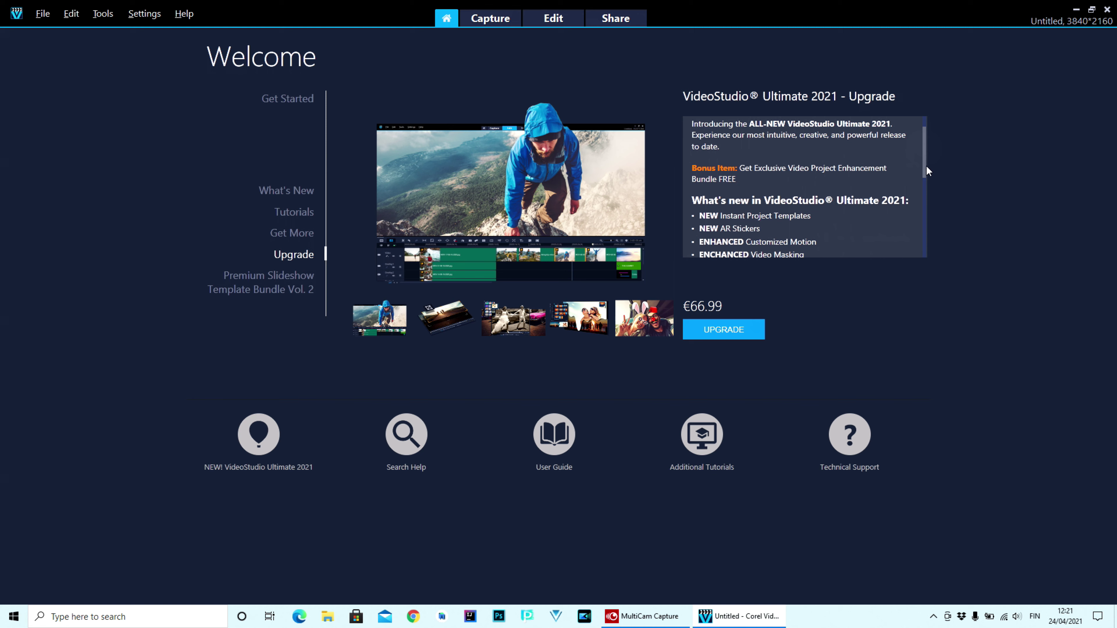
scroll(923, 185, "down", 3)
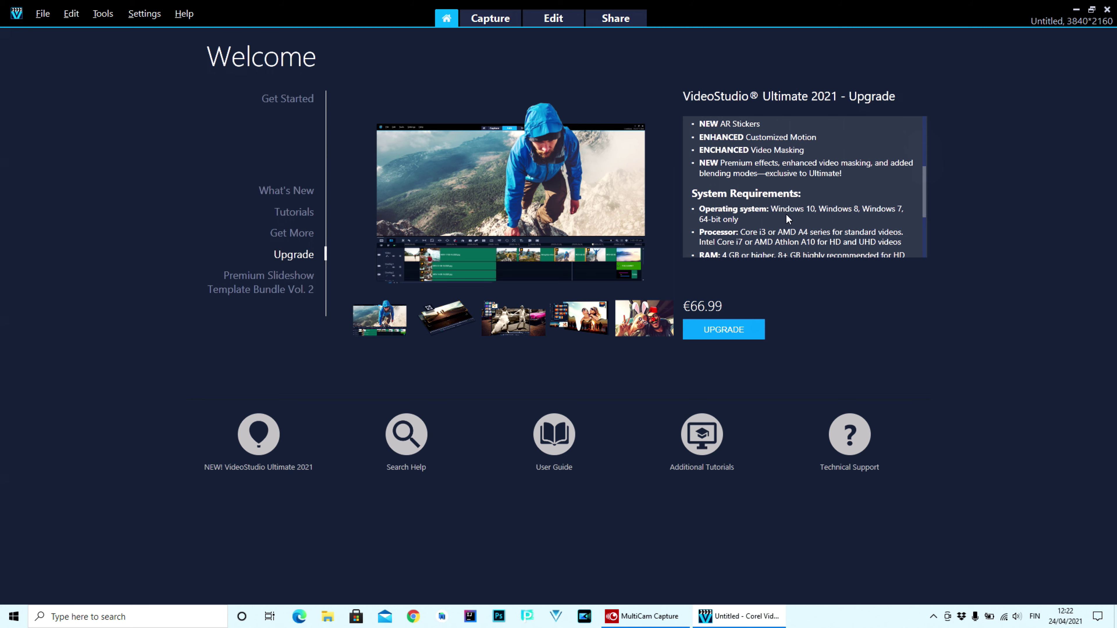
scroll(764, 223, "down", 3)
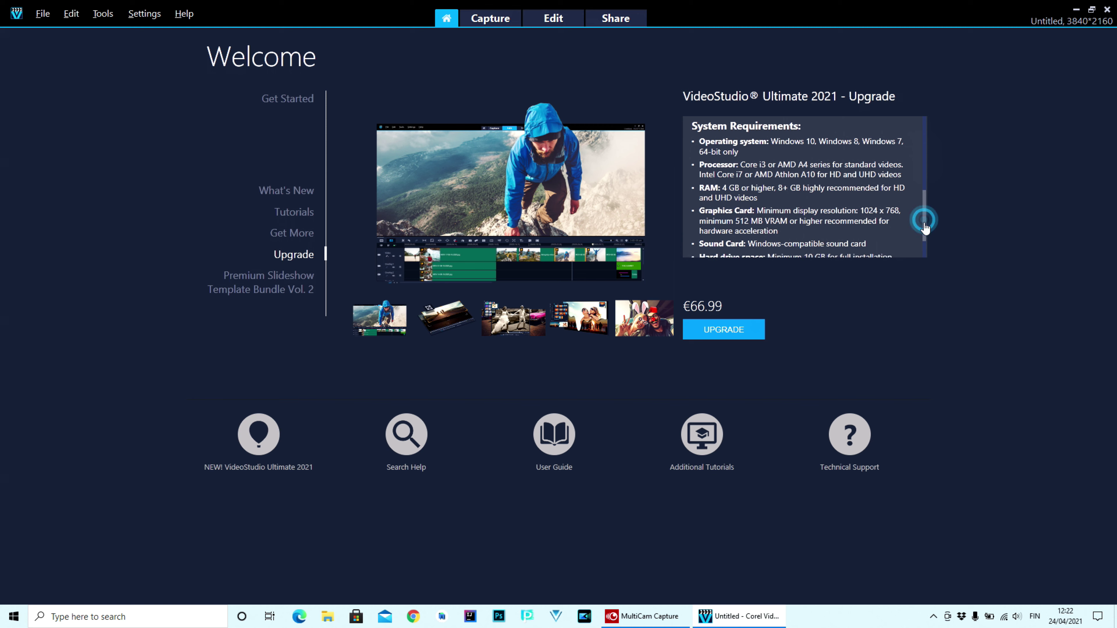
left_click_drag(925, 226, 925, 244)
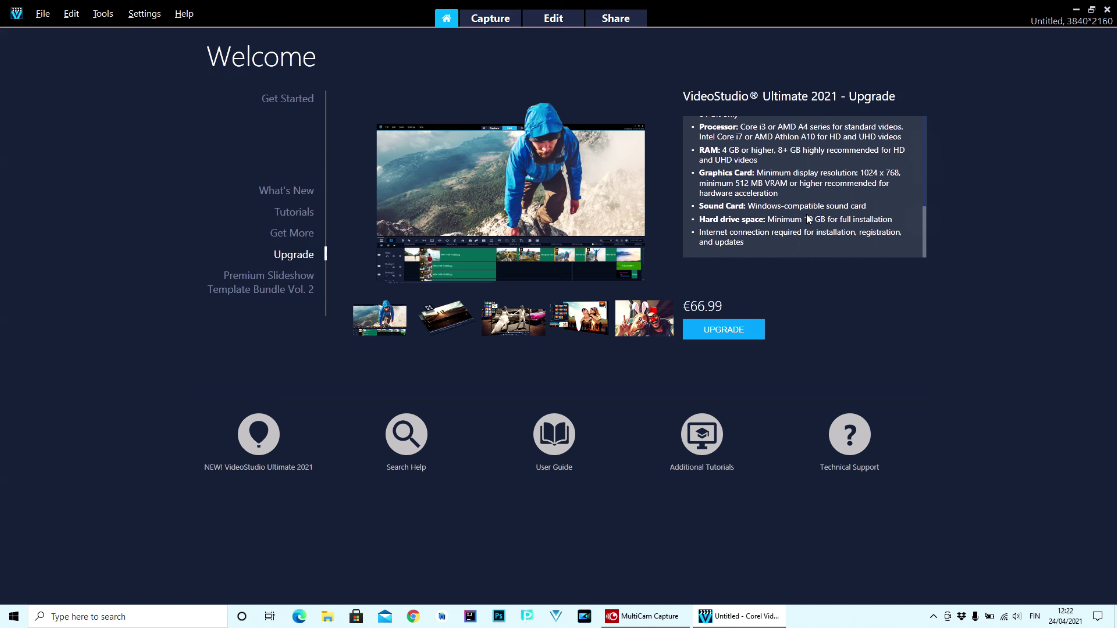
Import DJI_0015.MP4 from the Little island folder and place it on the Video track.
left_click(556, 20)
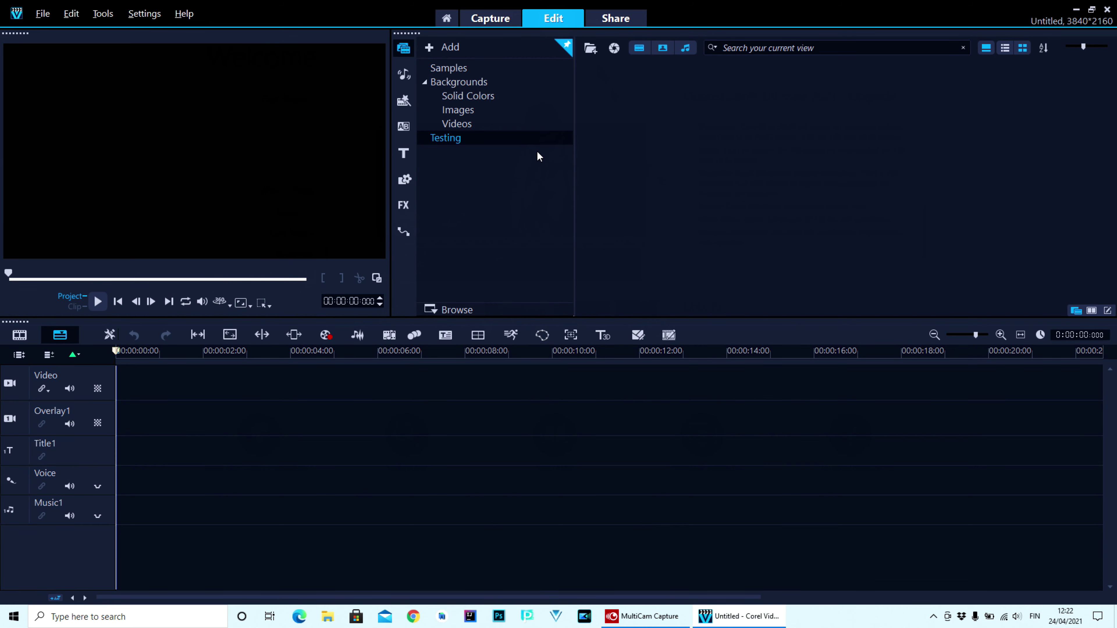
left_click(591, 50)
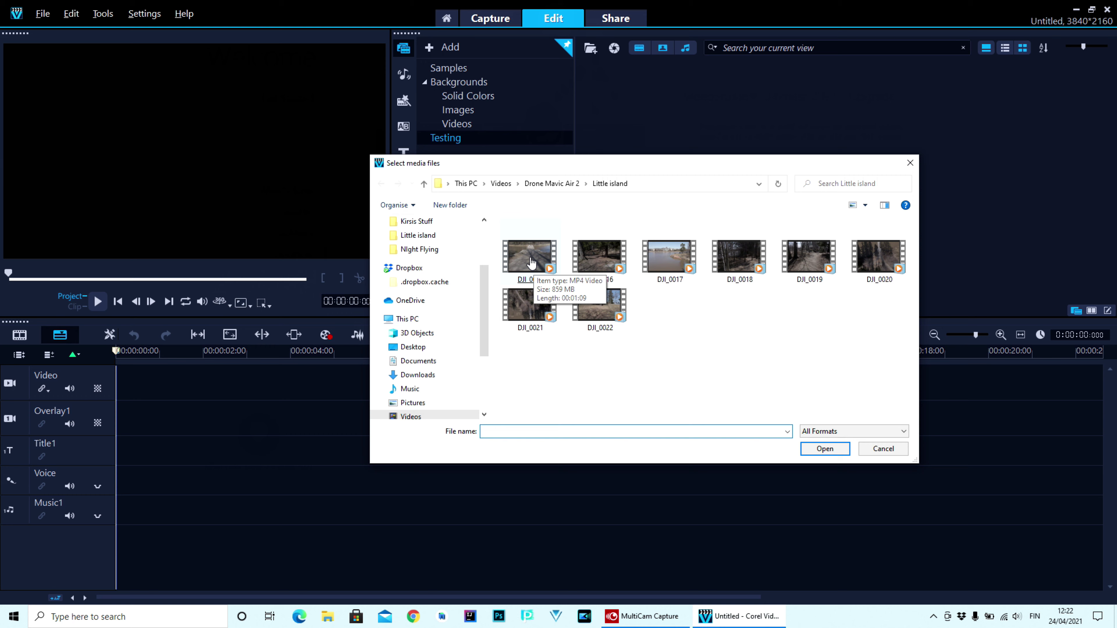
double_click(531, 264)
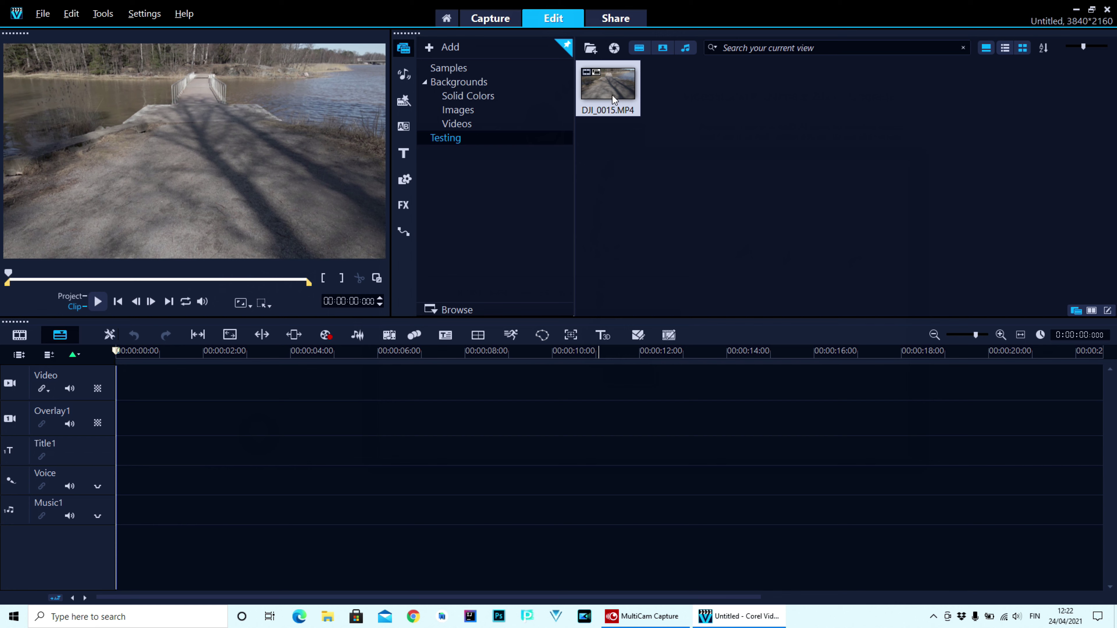
left_click_drag(614, 98, 593, 379)
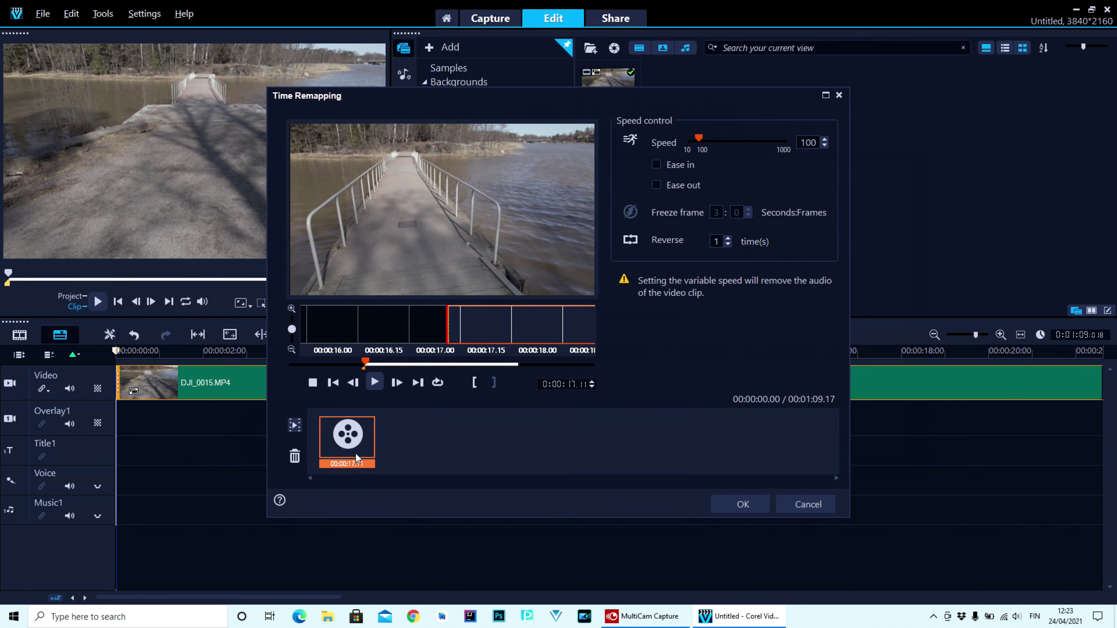
Clear the existing remapped section, then delete the TimeRemapping thumbnail from the library.
left_click(295, 456)
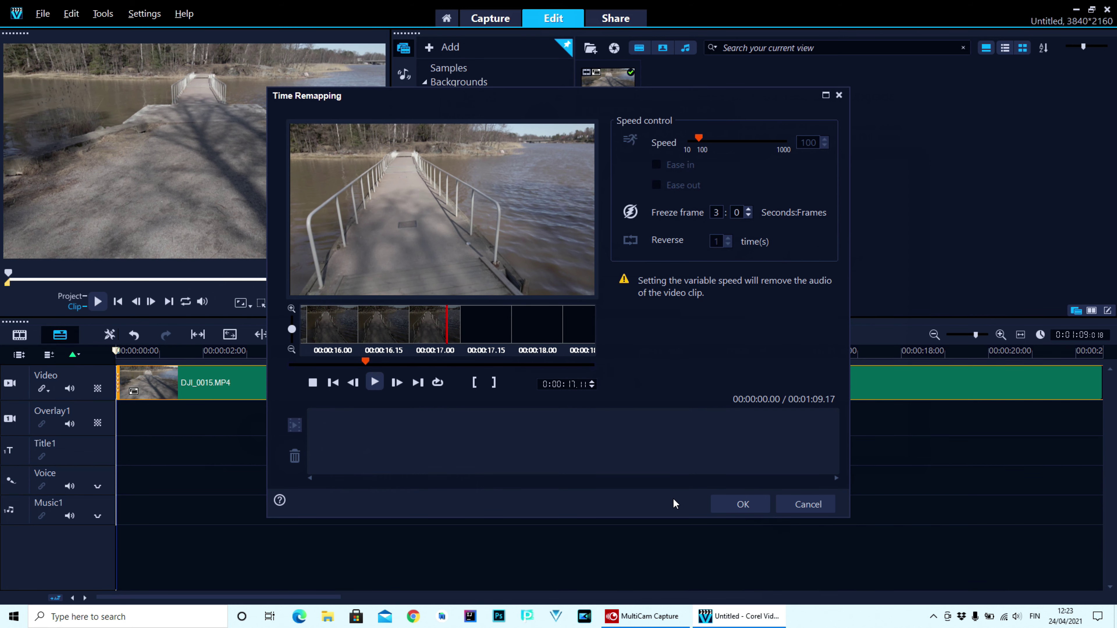
left_click(732, 505)
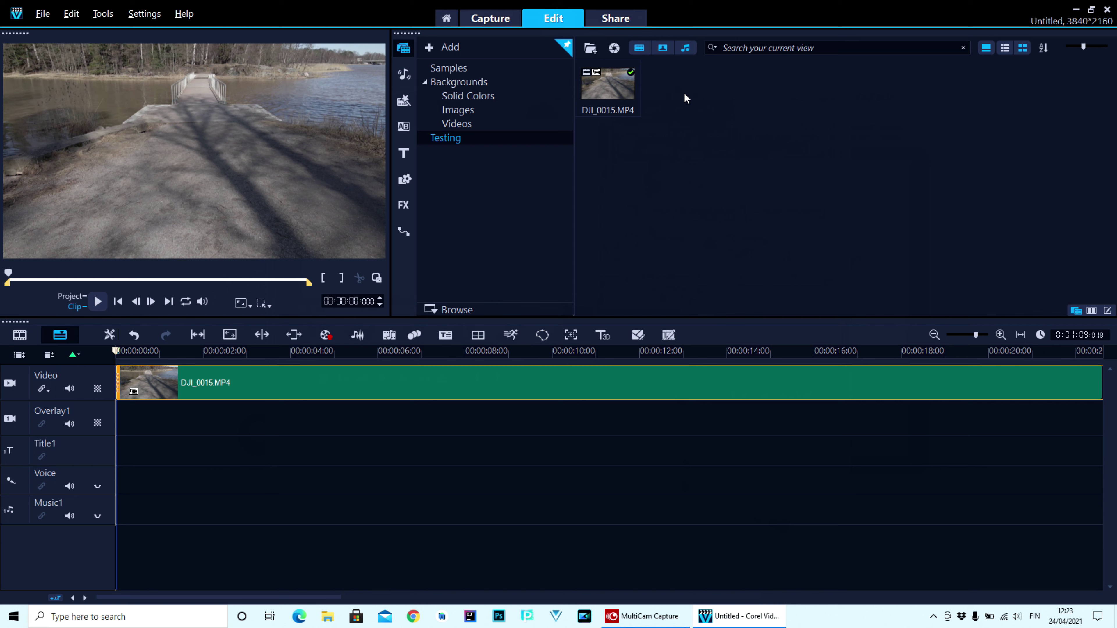
right_click(676, 91)
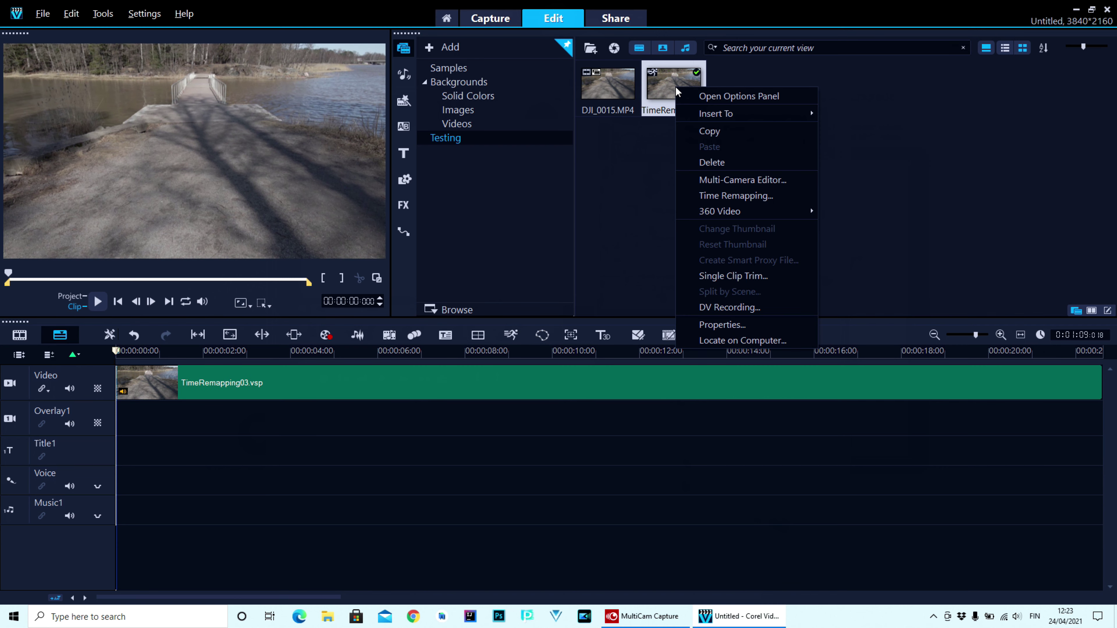
left_click(717, 162)
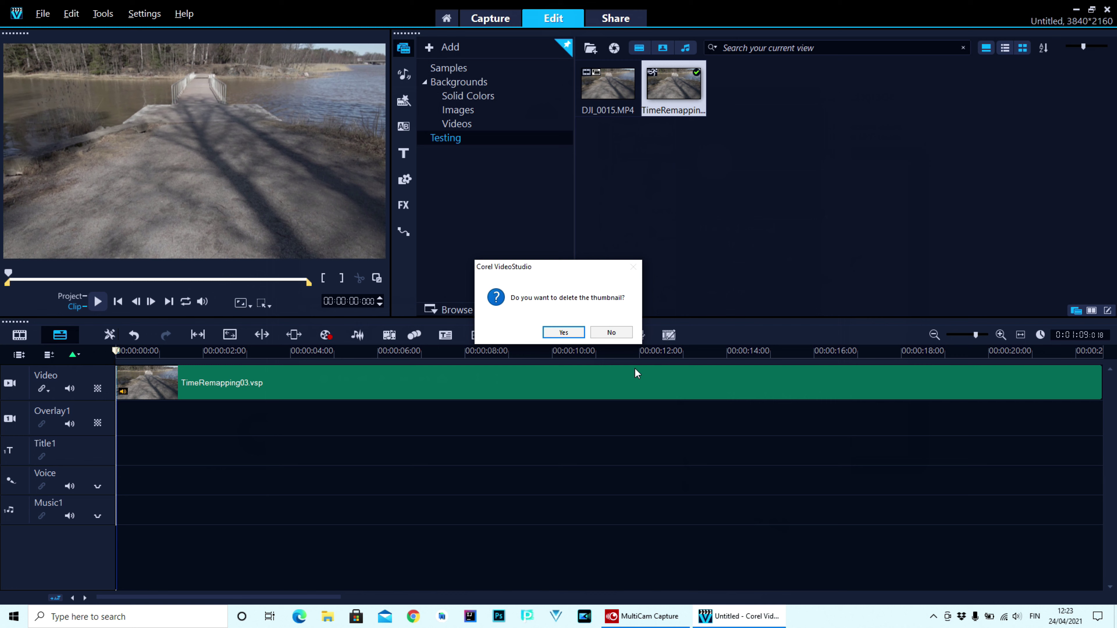
left_click(570, 331)
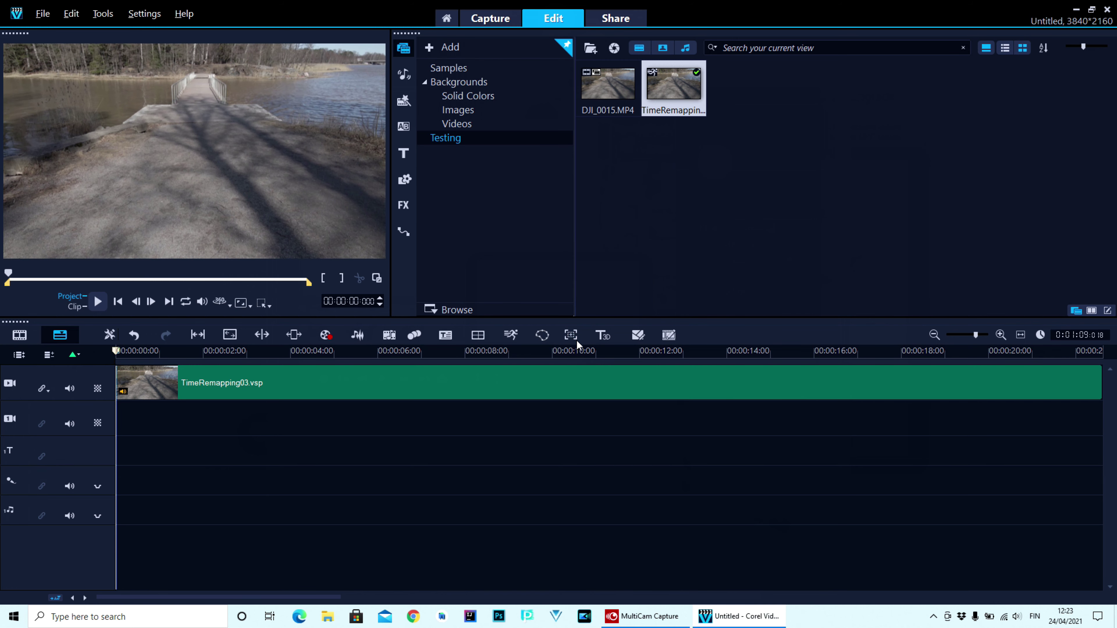
left_click(399, 390)
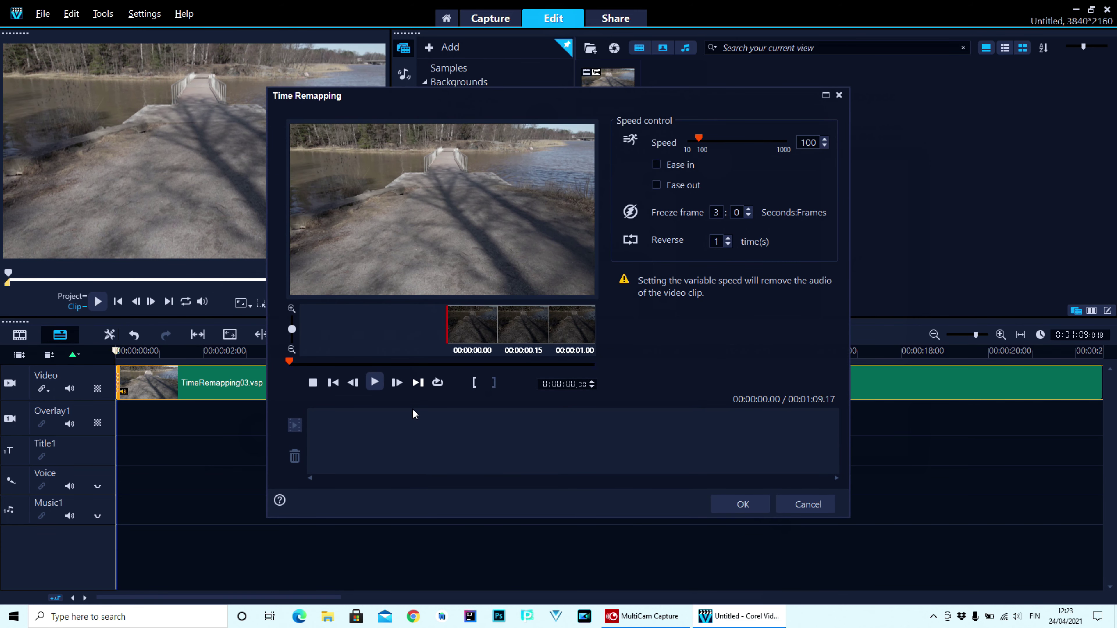
Remap 00:00:15.04 to about 46 s at speed 1000, shortening the clip to 00:00:41.02.
left_click_drag(291, 363, 357, 363)
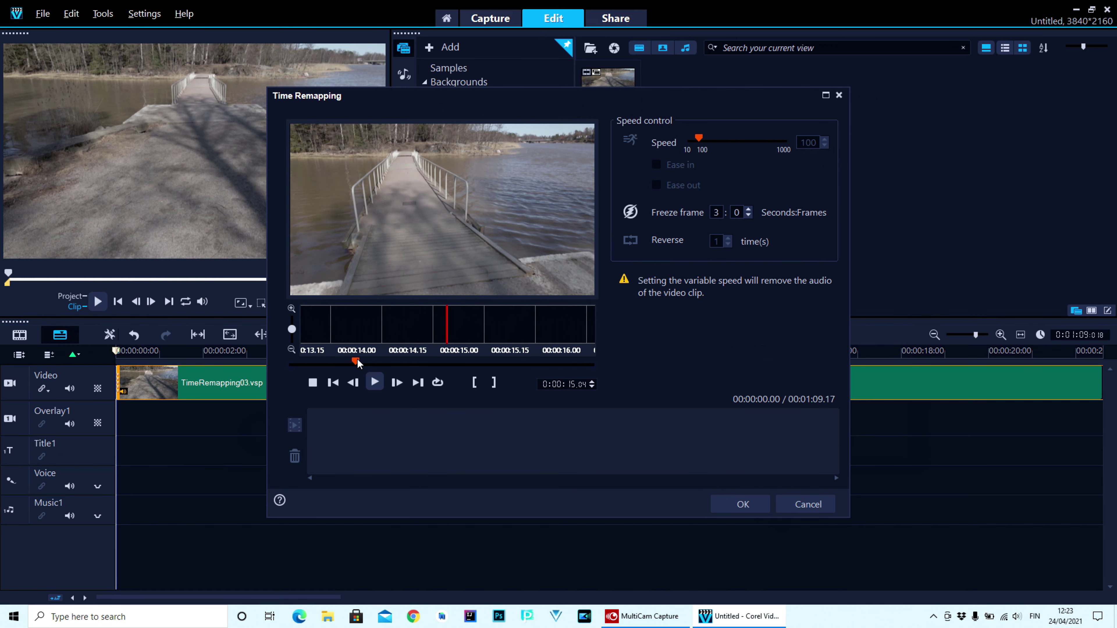
left_click(475, 383)
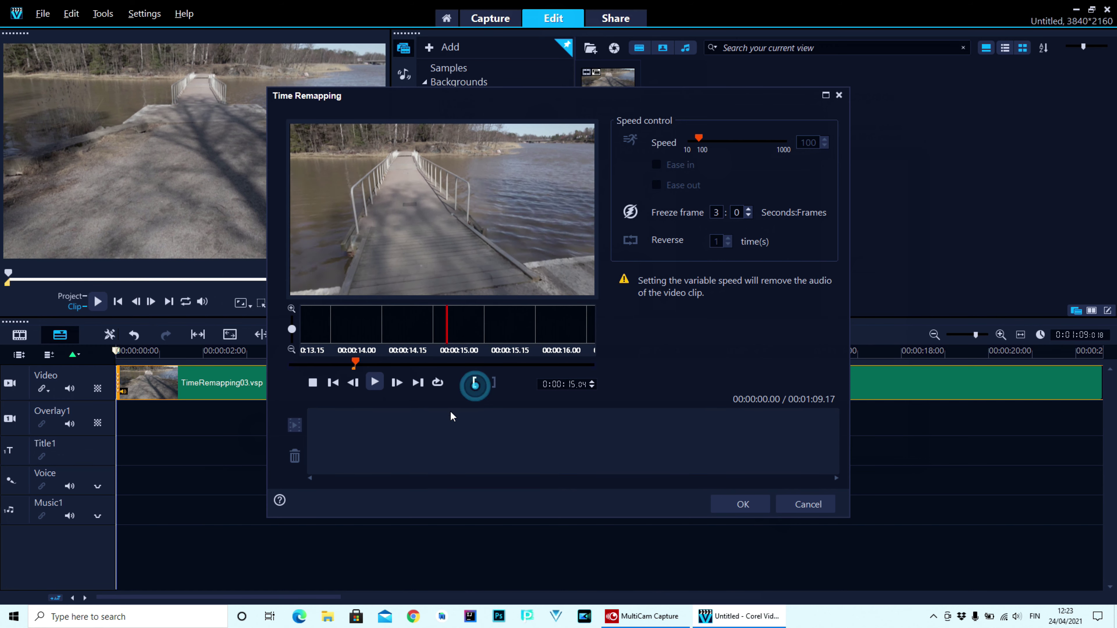
left_click_drag(357, 364, 494, 382)
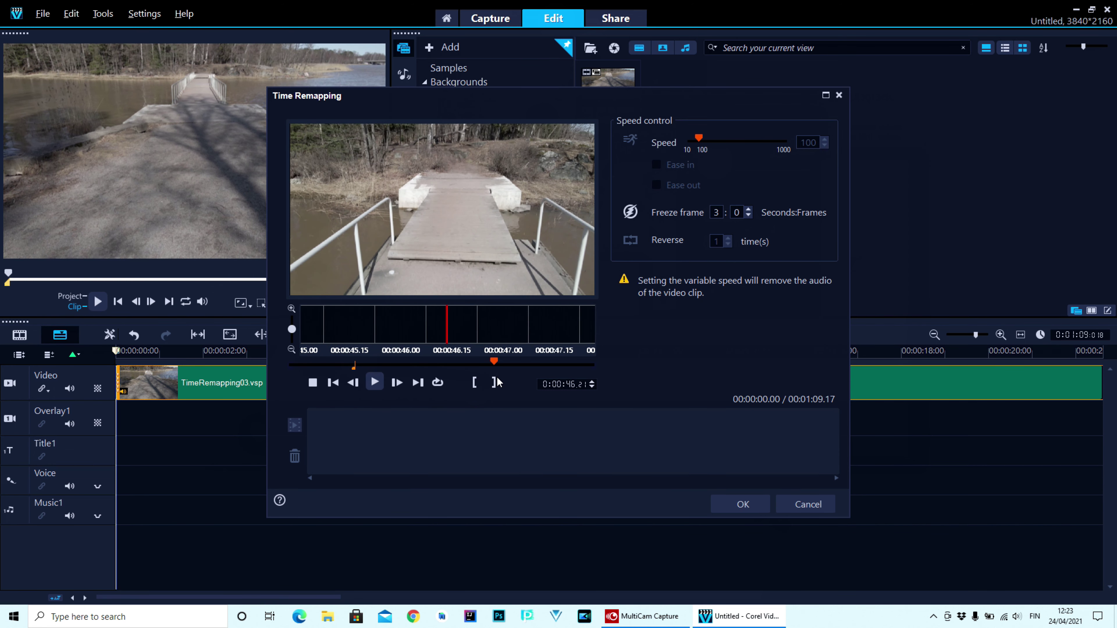
left_click(494, 382)
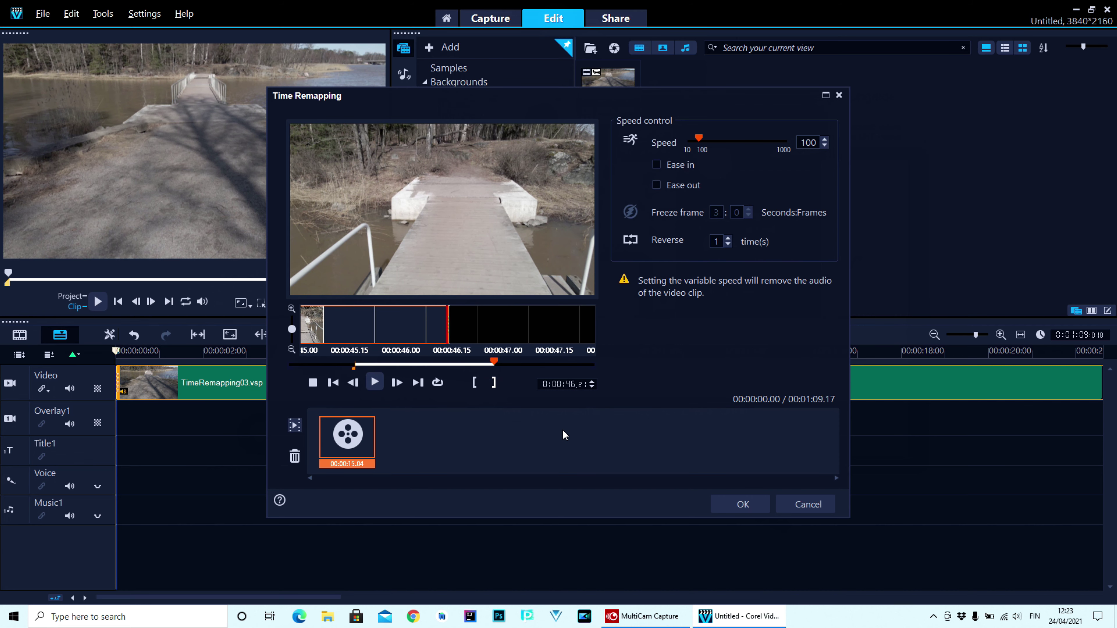
left_click_drag(700, 141, 791, 144)
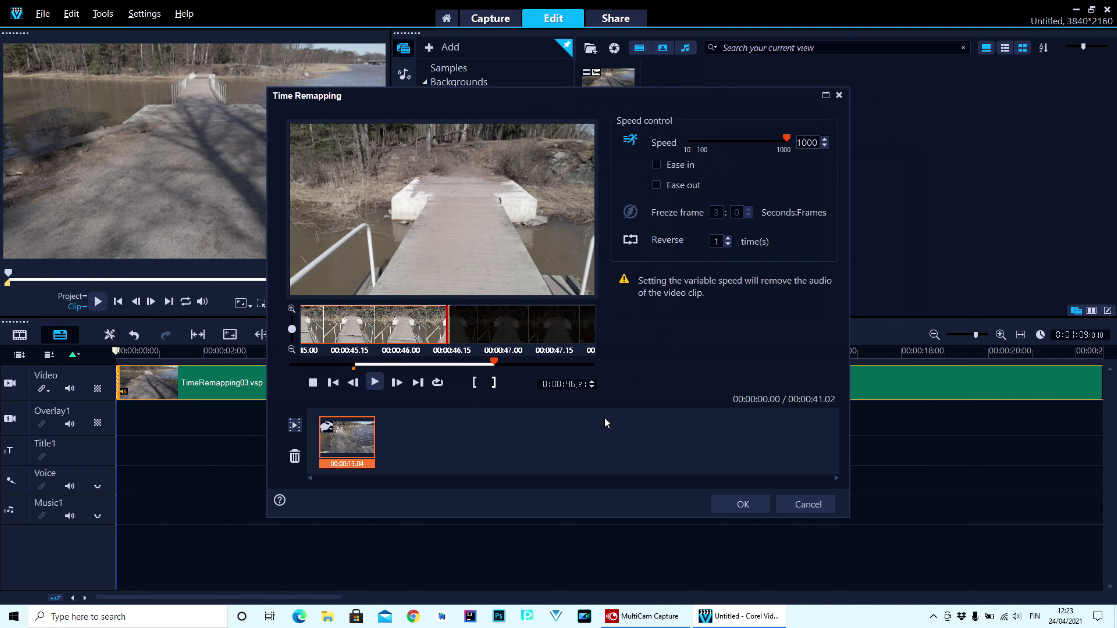
left_click(743, 504)
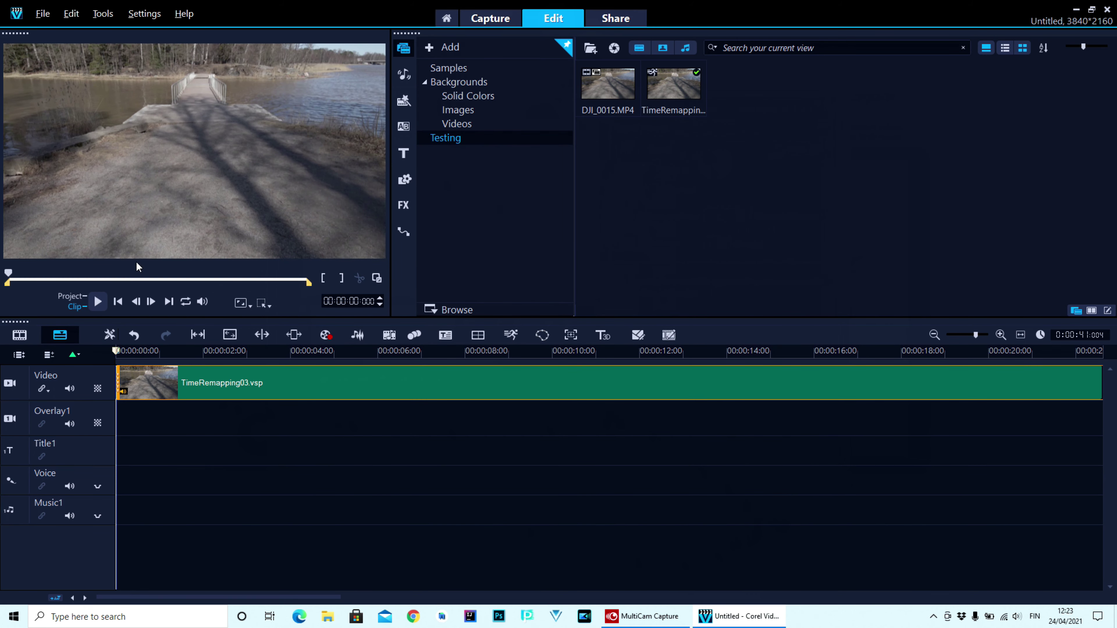
left_click(71, 297)
left_click(113, 299)
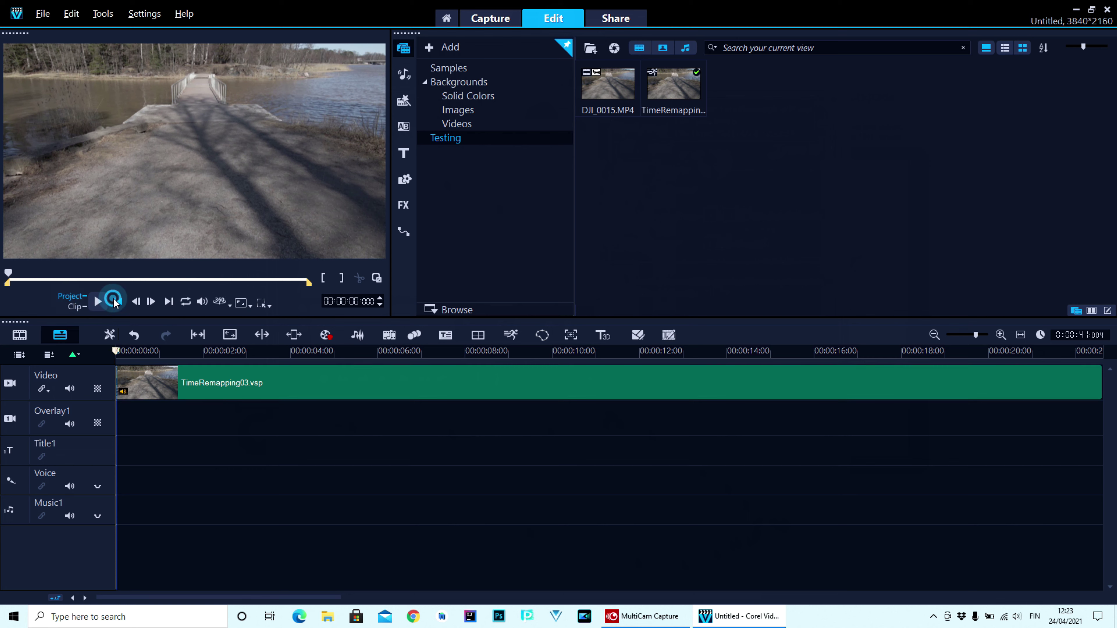
left_click(98, 301)
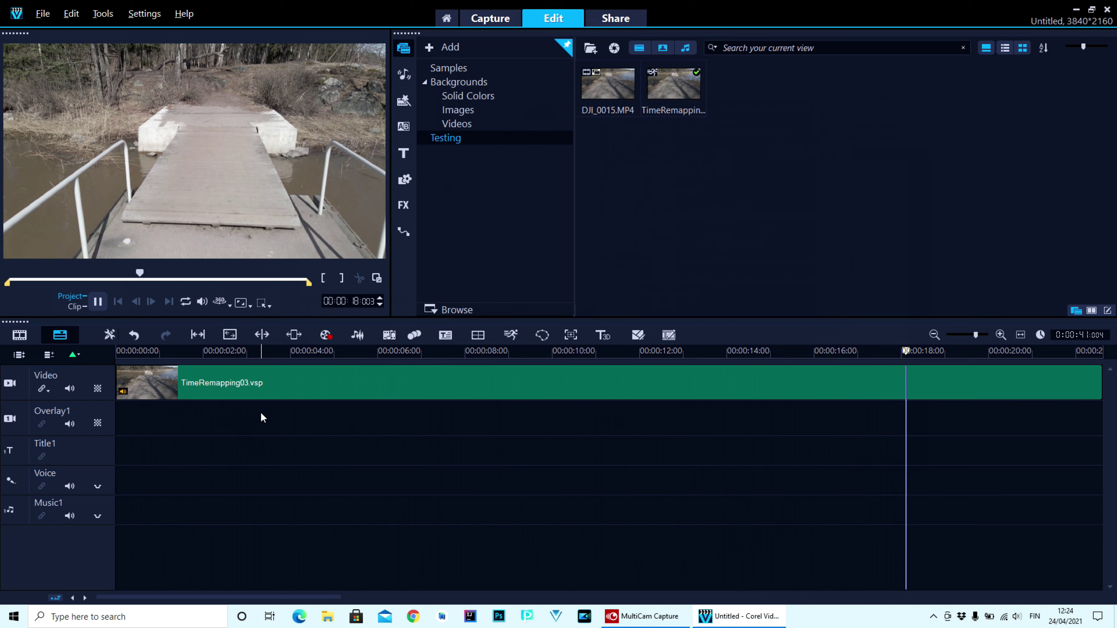
left_click(100, 308)
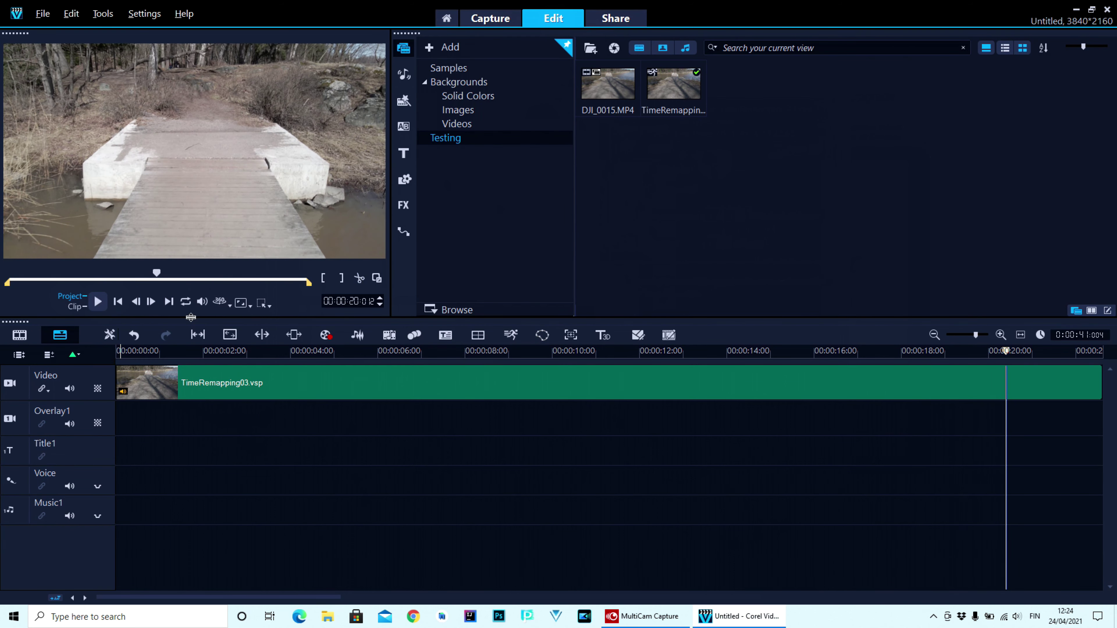
left_click(78, 306)
left_click(418, 381)
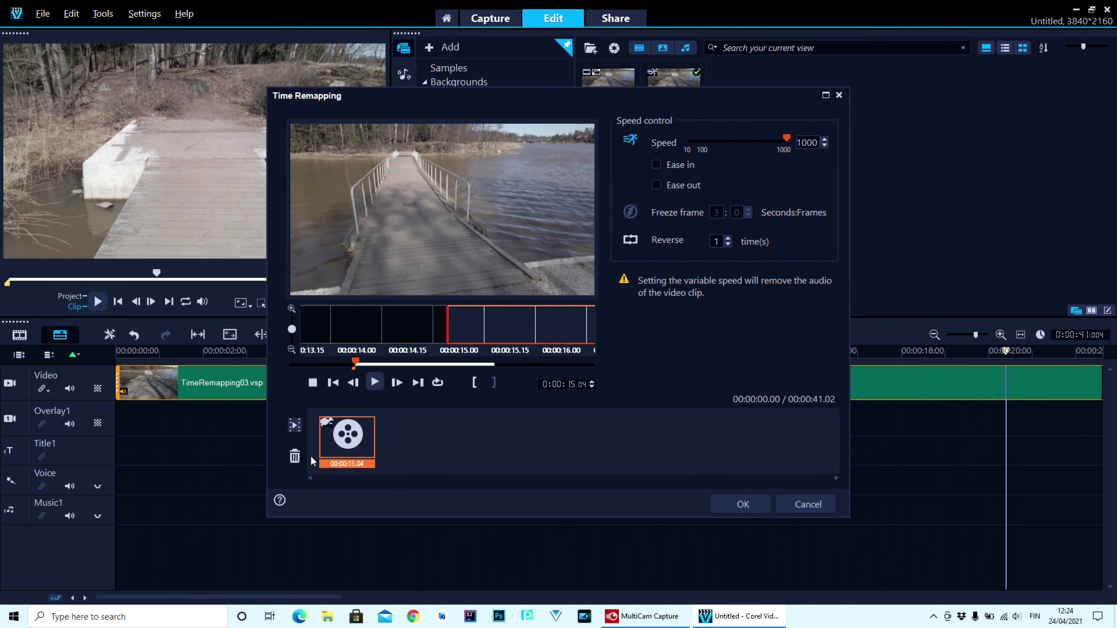
Remove the sped-up section, delete its TimeRemapping library thumbnail, and cancel the Open Video File prompt.
left_click(294, 456)
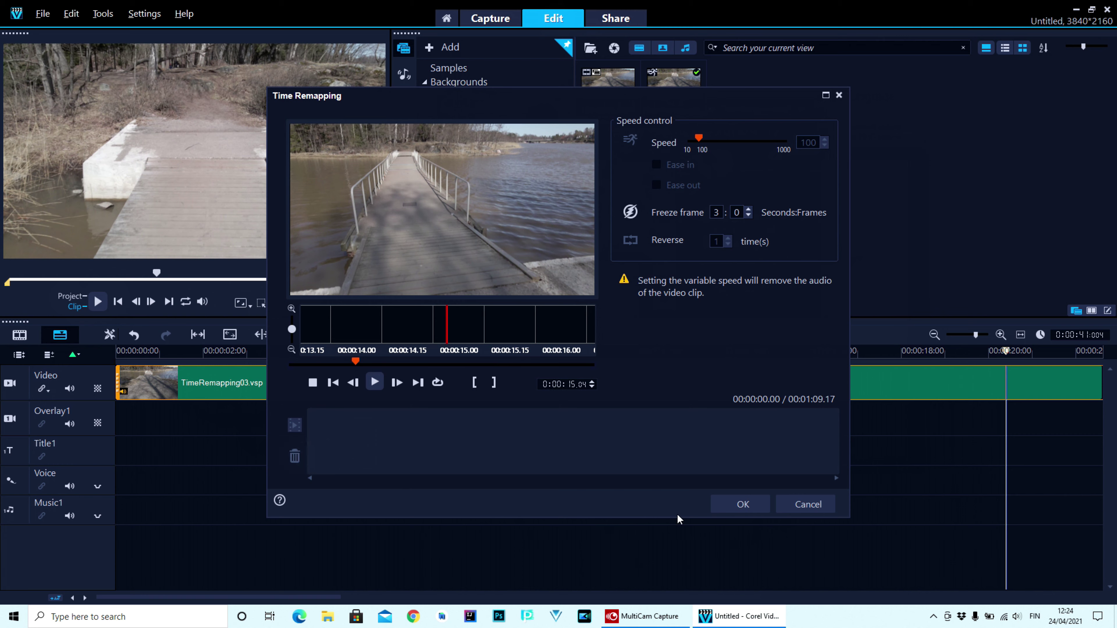
left_click(743, 504)
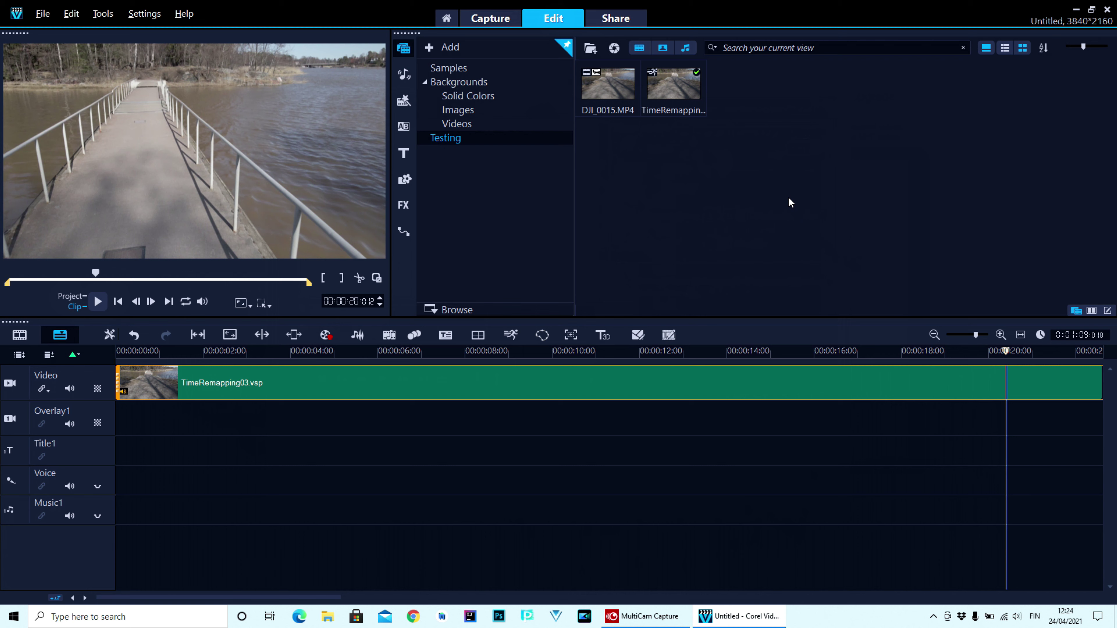
left_click(678, 91)
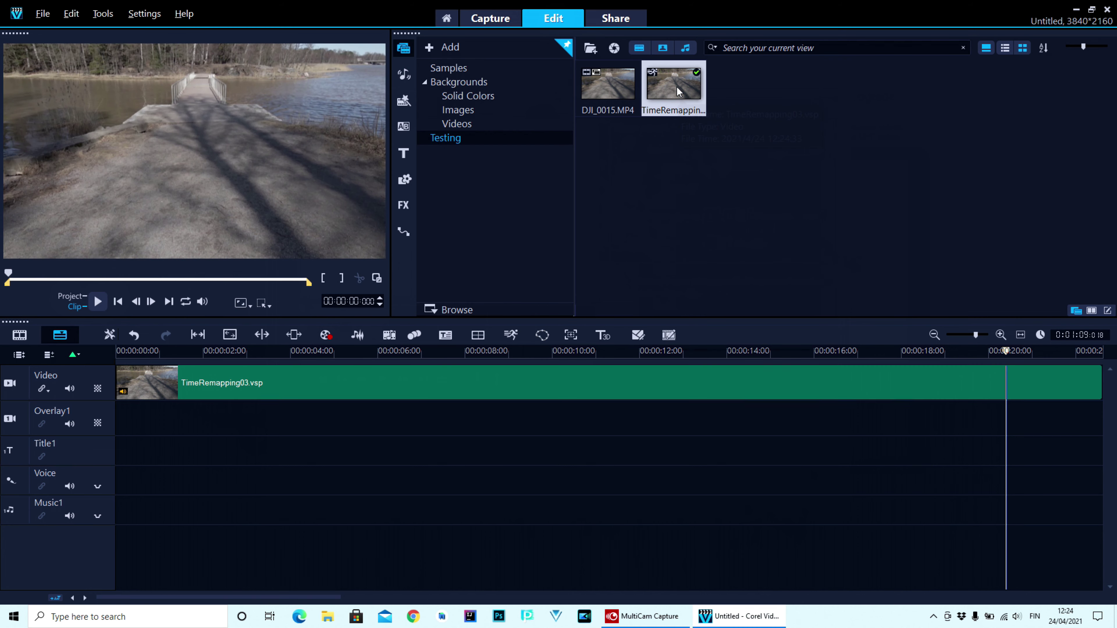
right_click(678, 91)
left_click(713, 163)
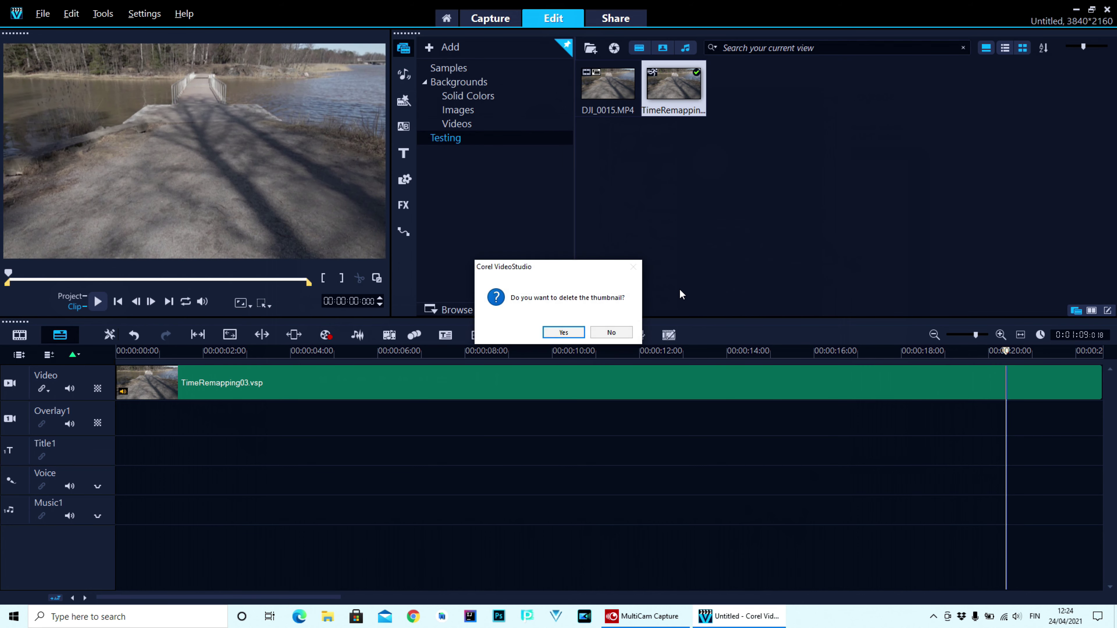
left_click(563, 333)
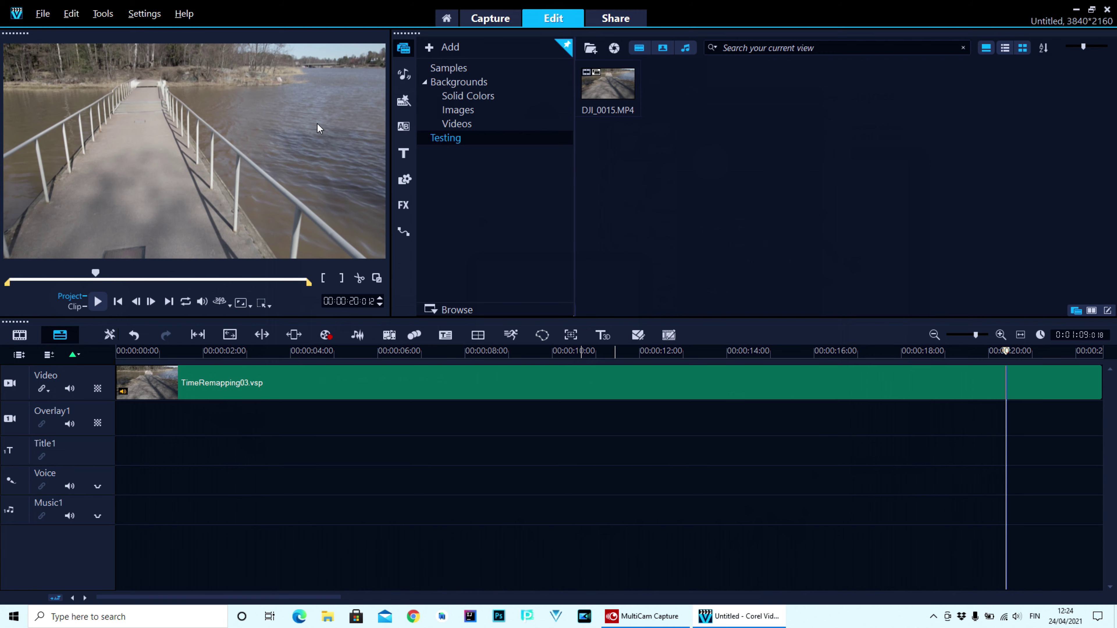
left_click(511, 336)
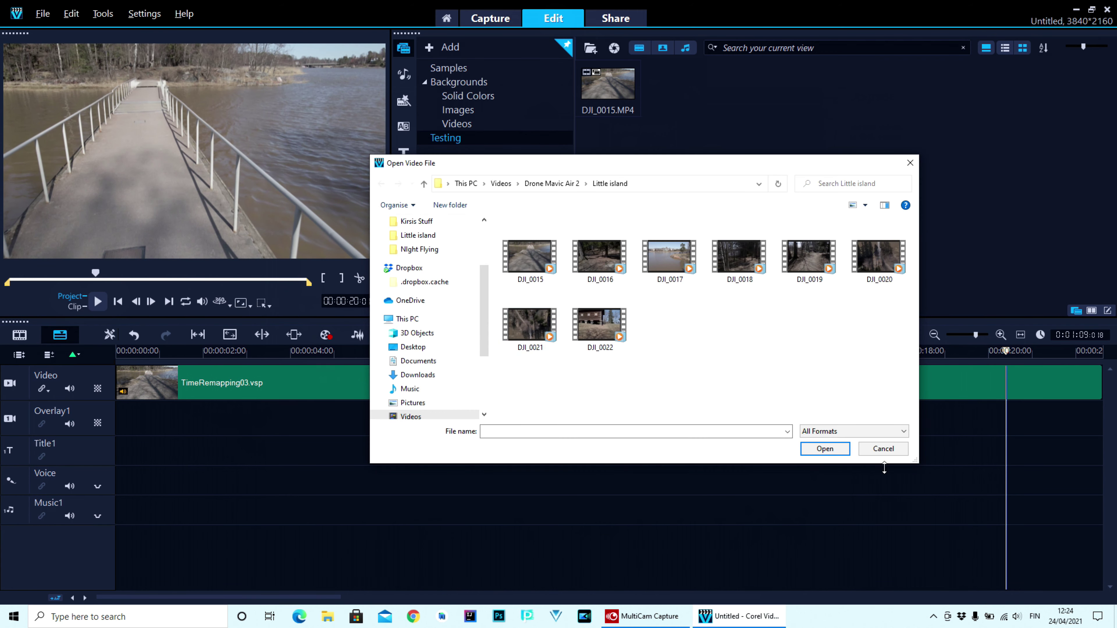
left_click(883, 448)
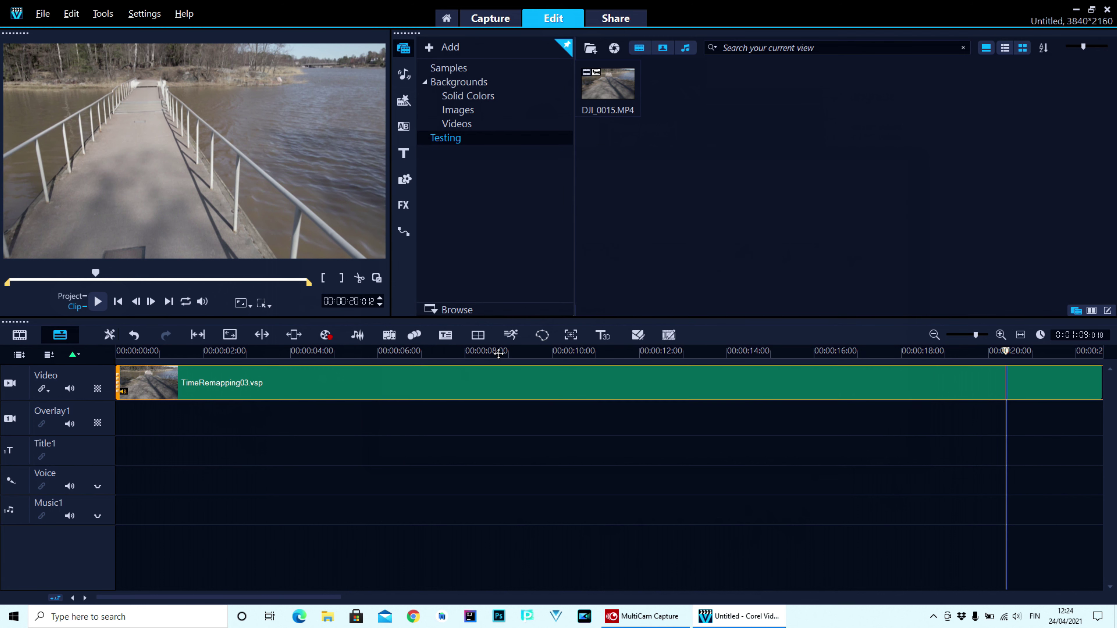
Close Time Remapping unchanged, then delete TimeRemapping03.vsp from the Video track.
left_click(511, 336)
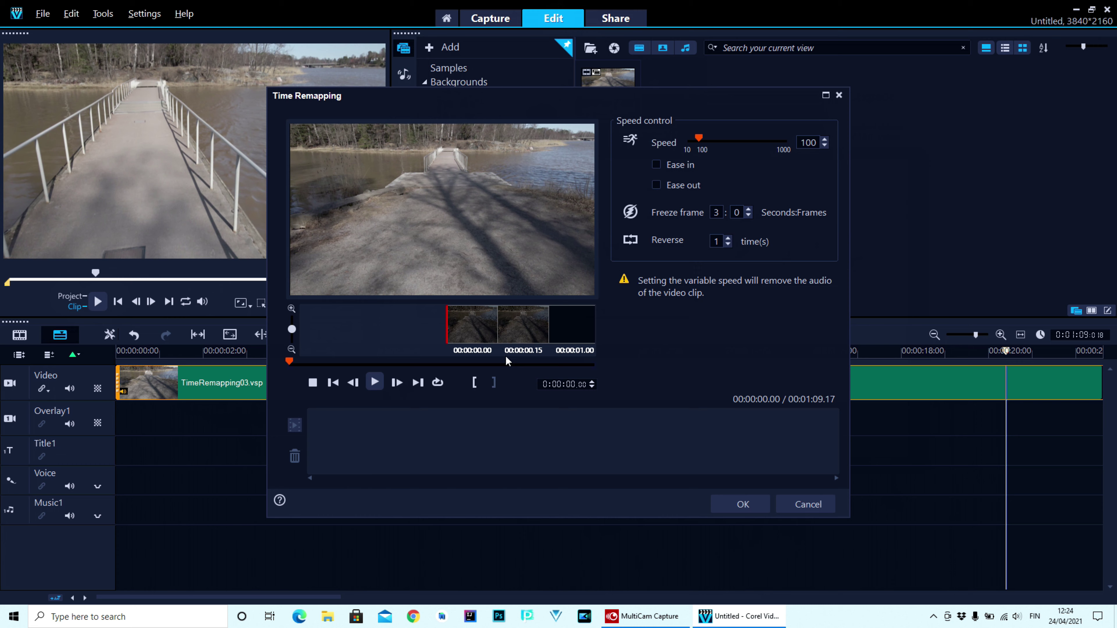
left_click(807, 505)
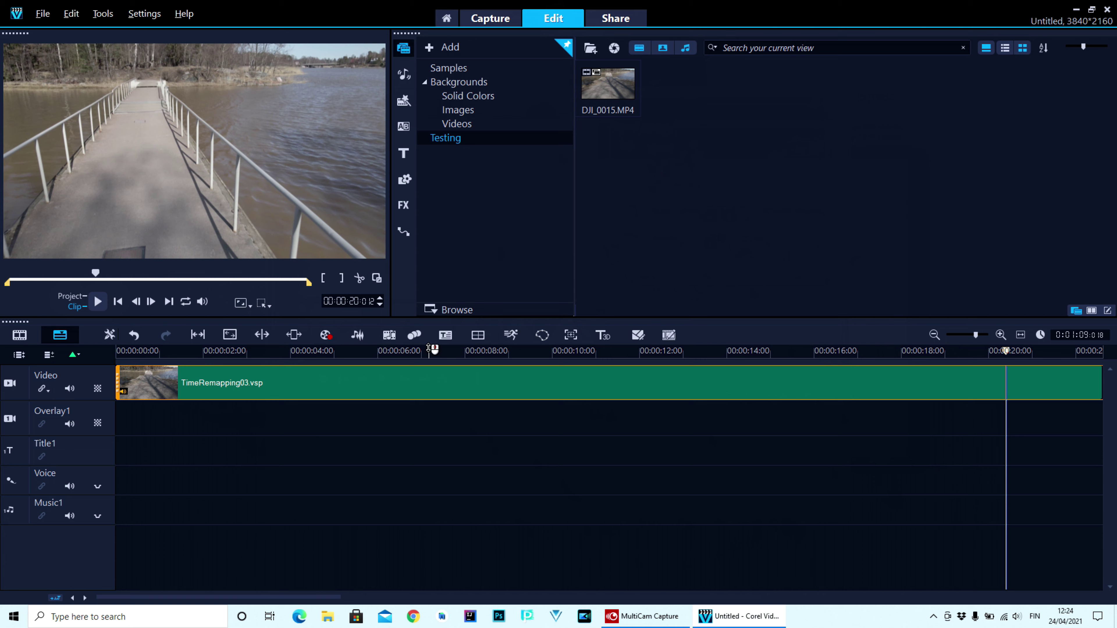
right_click(424, 382)
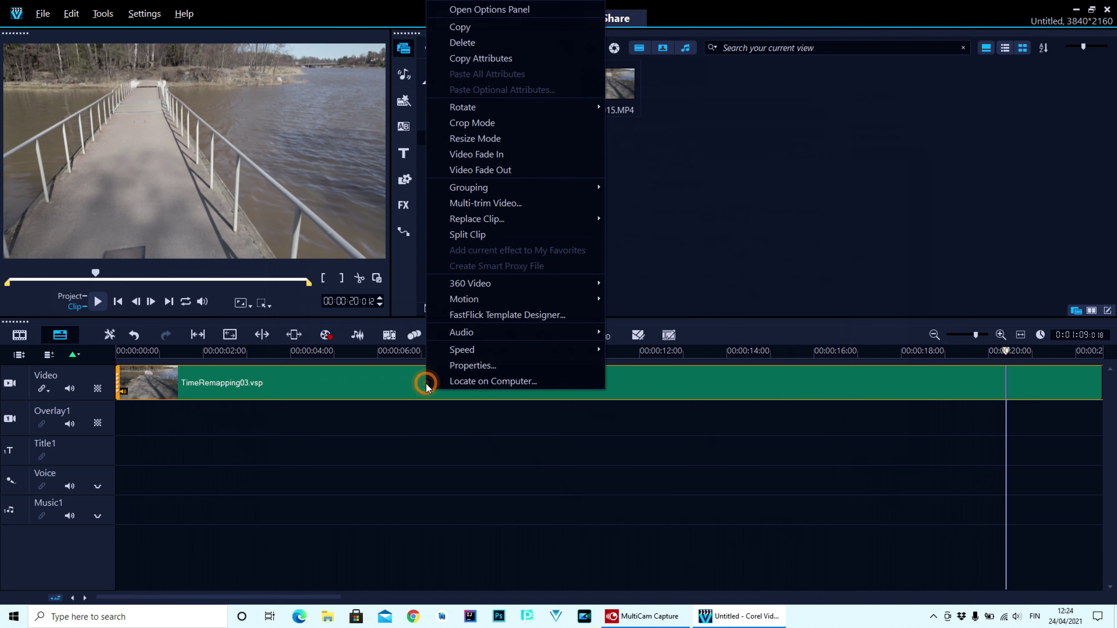
left_click(460, 43)
Delete DJI_0015.MP4 from the library and close VideoStudio 2020 without saving.
right_click(607, 83)
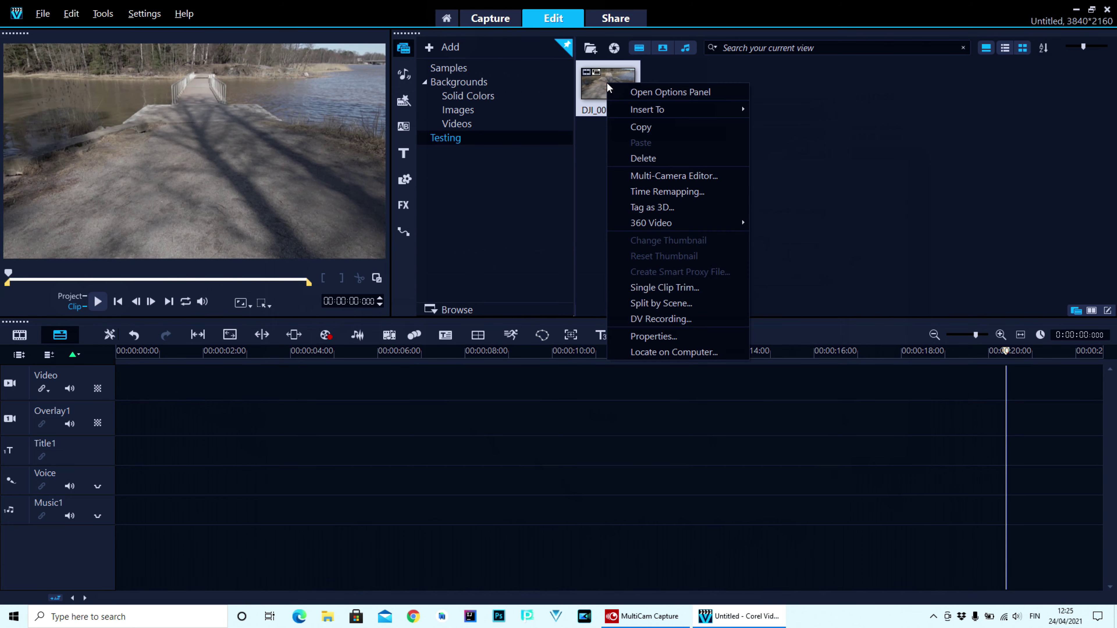
left_click(656, 158)
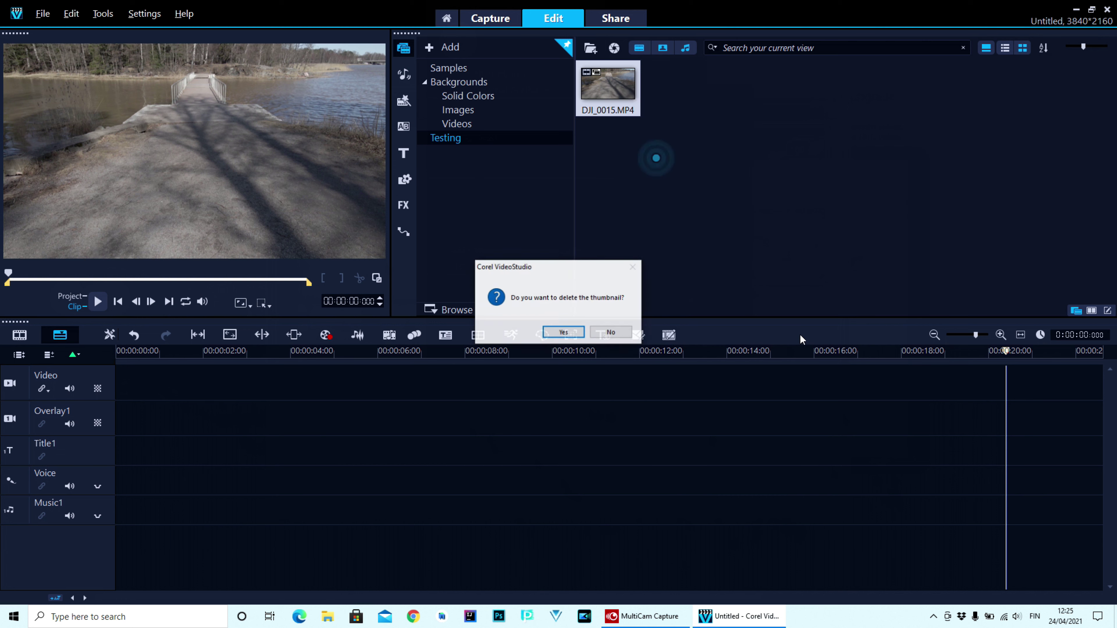
left_click(563, 333)
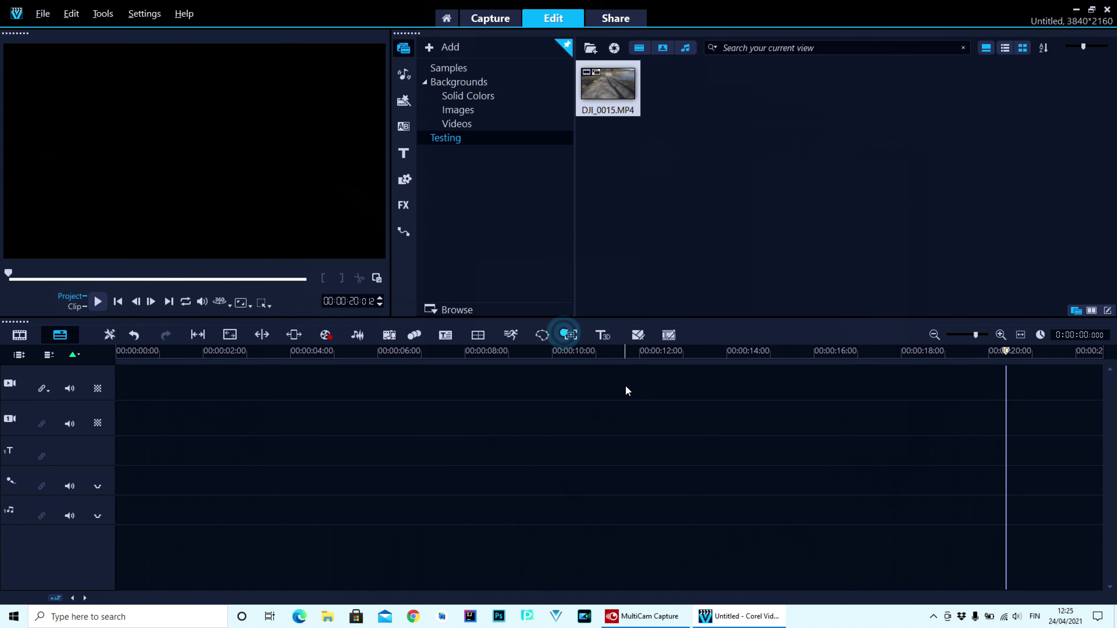
left_click(1108, 10)
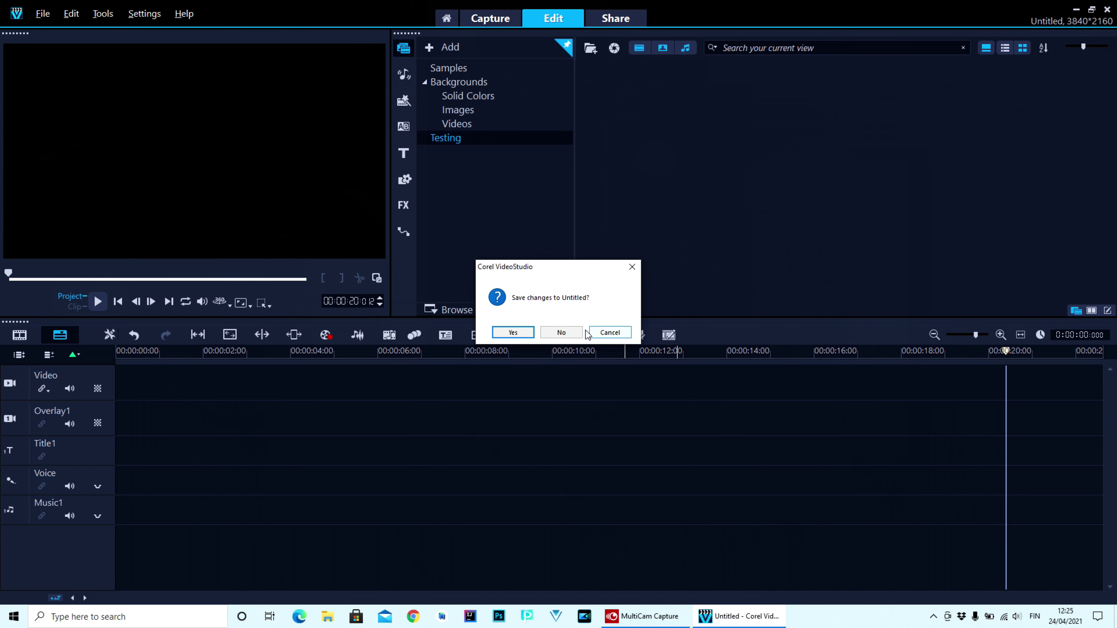
left_click(566, 332)
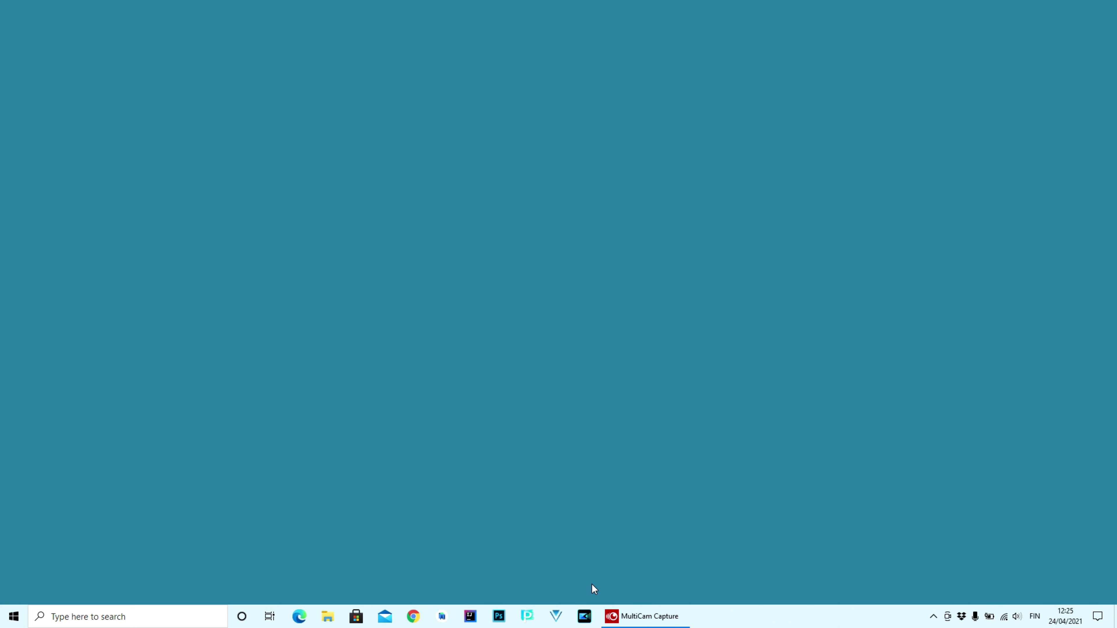
Relaunch VideoStudio from the taskbar, then browse the VideoStudio 2020 and 2021 Start menu folders.
left_click(556, 618)
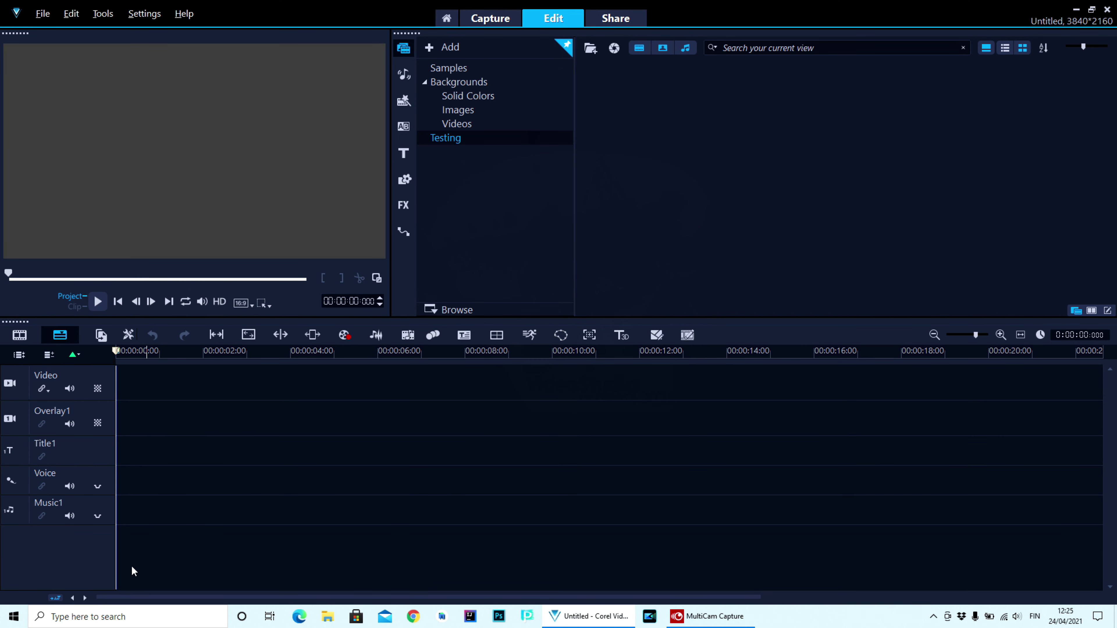
left_click(19, 620)
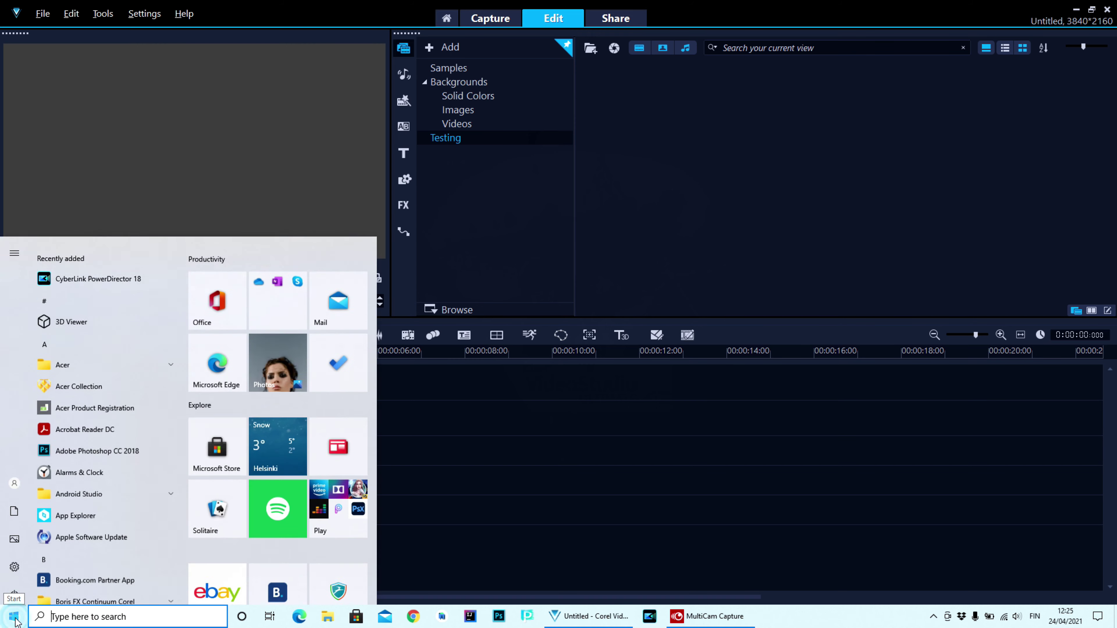
scroll(134, 510, "down", 5)
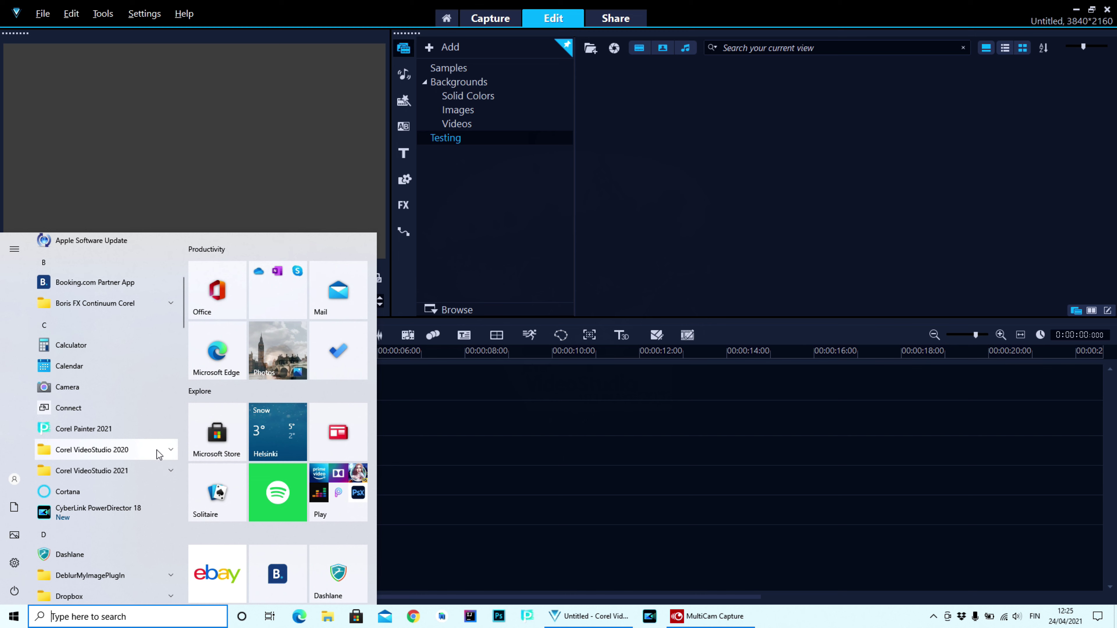
left_click(172, 449)
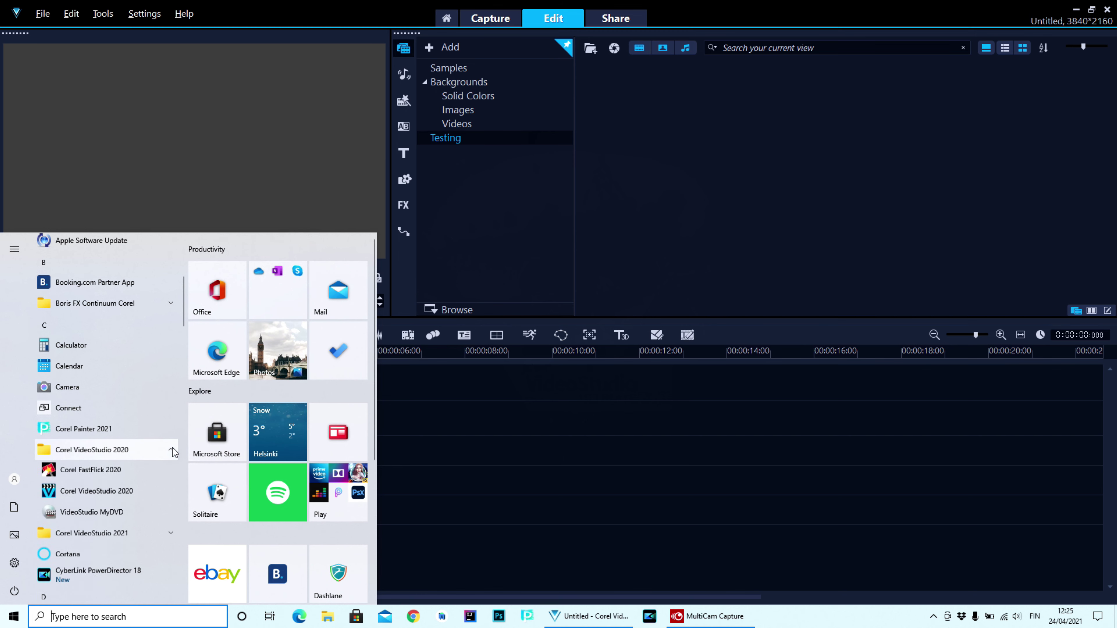
left_click(172, 448)
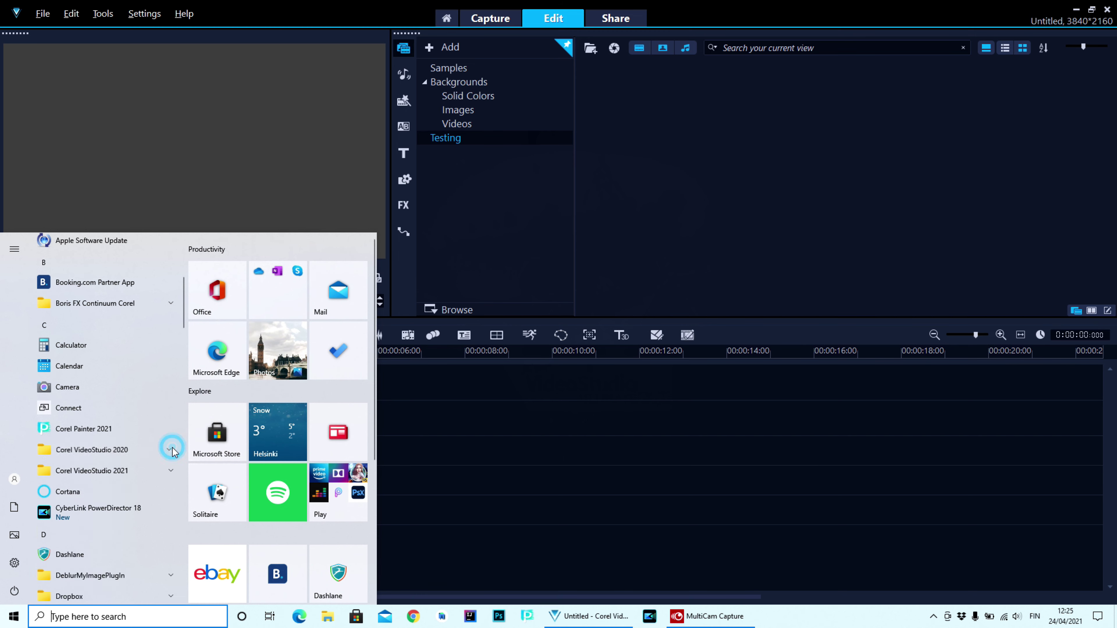
left_click(171, 472)
left_click(171, 472)
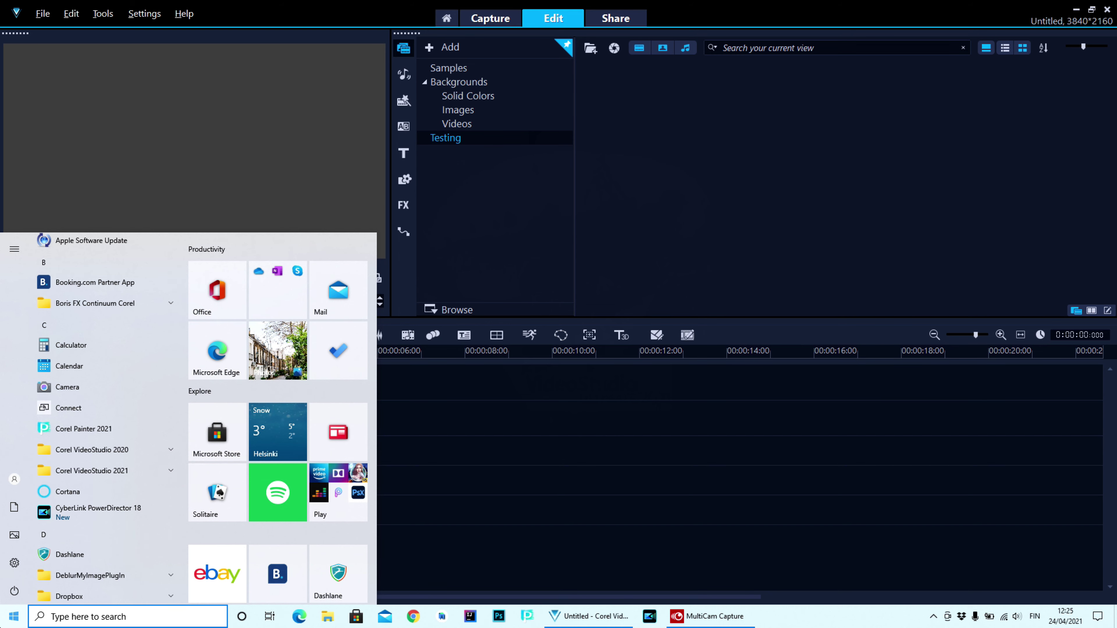
left_click(14, 617)
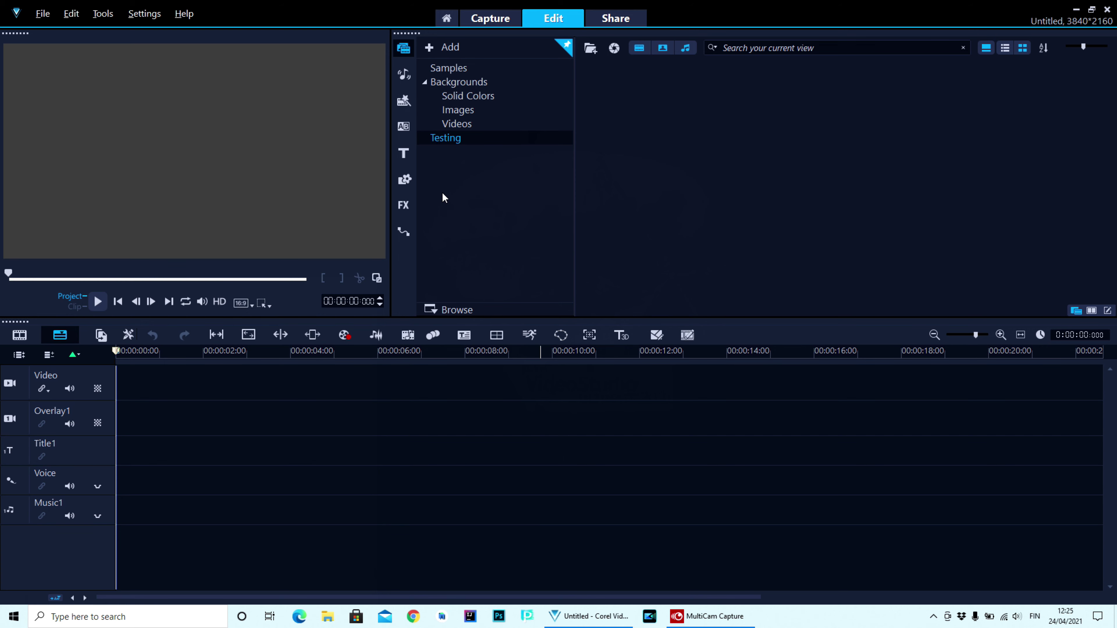
left_click(406, 206)
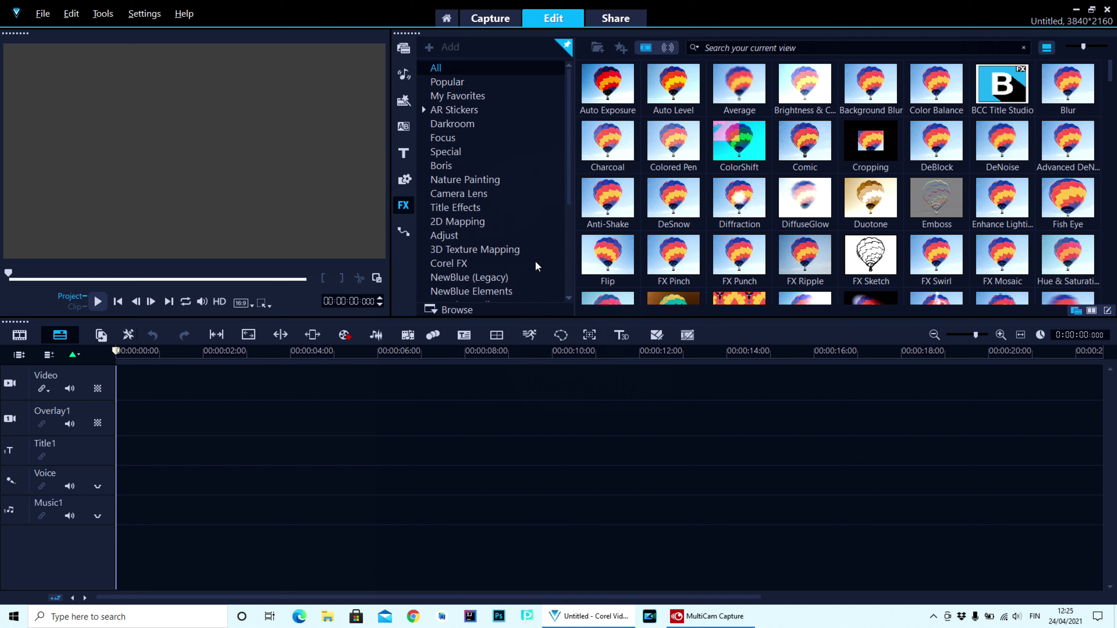
left_click(444, 167)
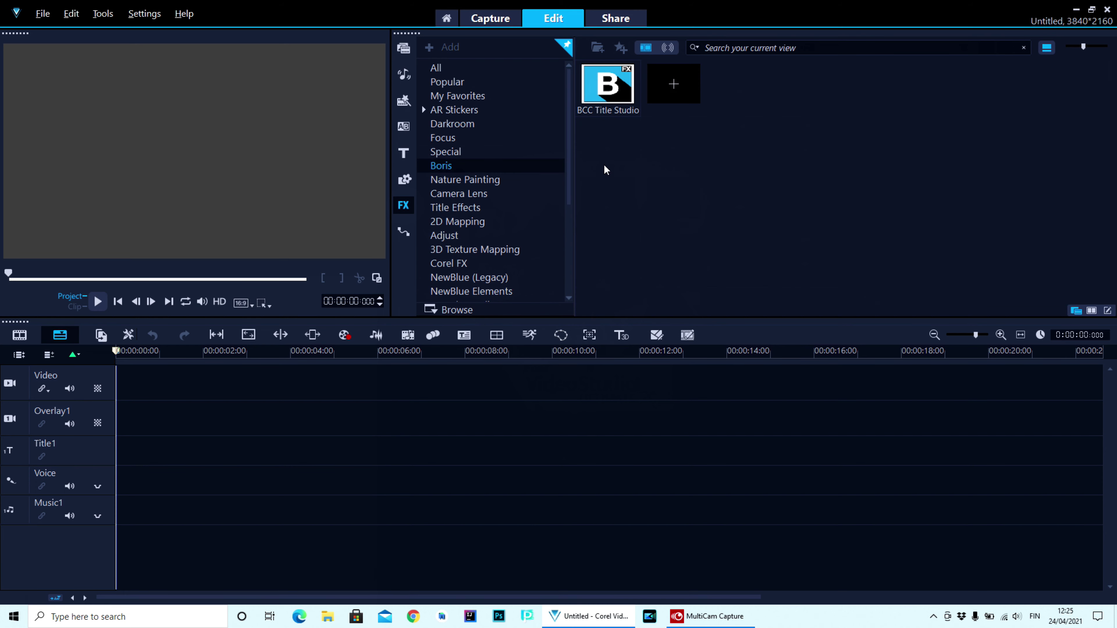
left_click(611, 93)
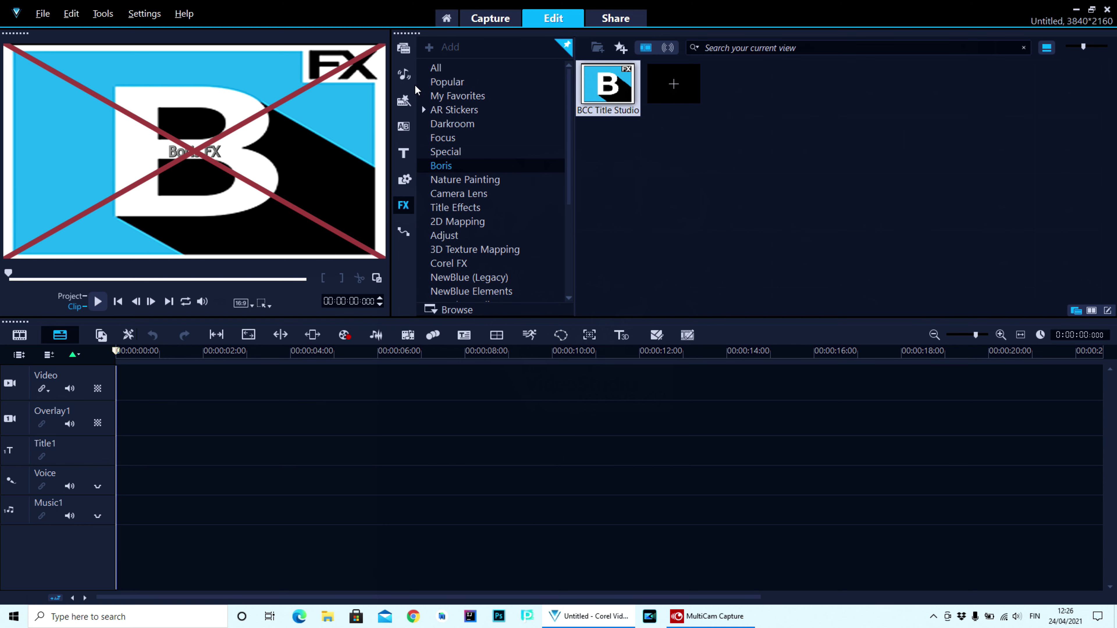
left_click(404, 50)
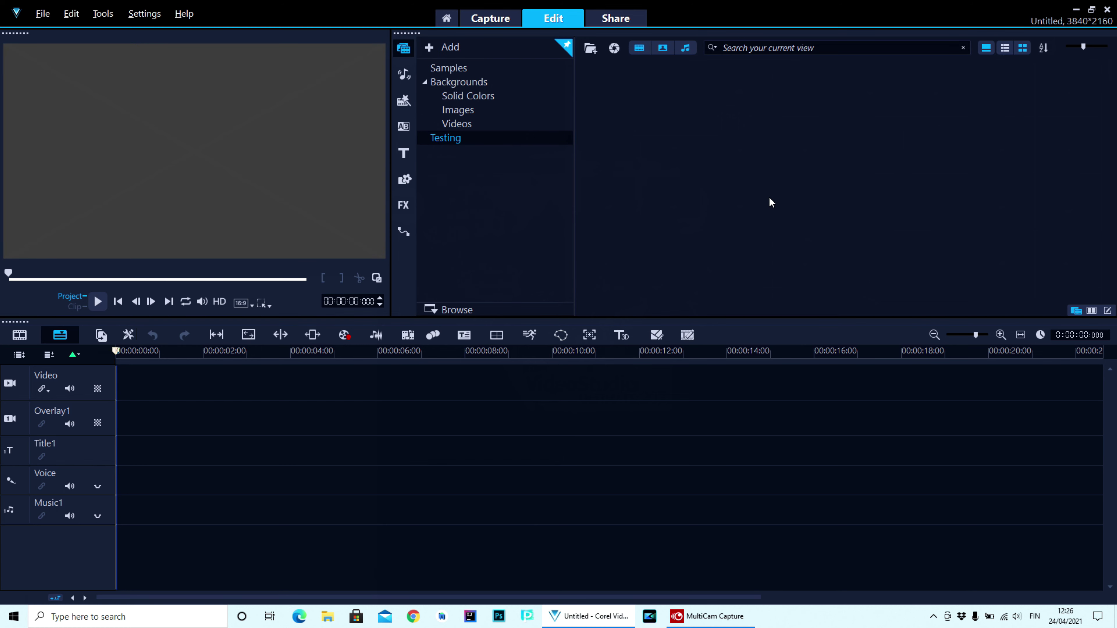
Import DJI_0015.MP4 from Little island and place it at 00:00 on the Video track.
left_click(591, 48)
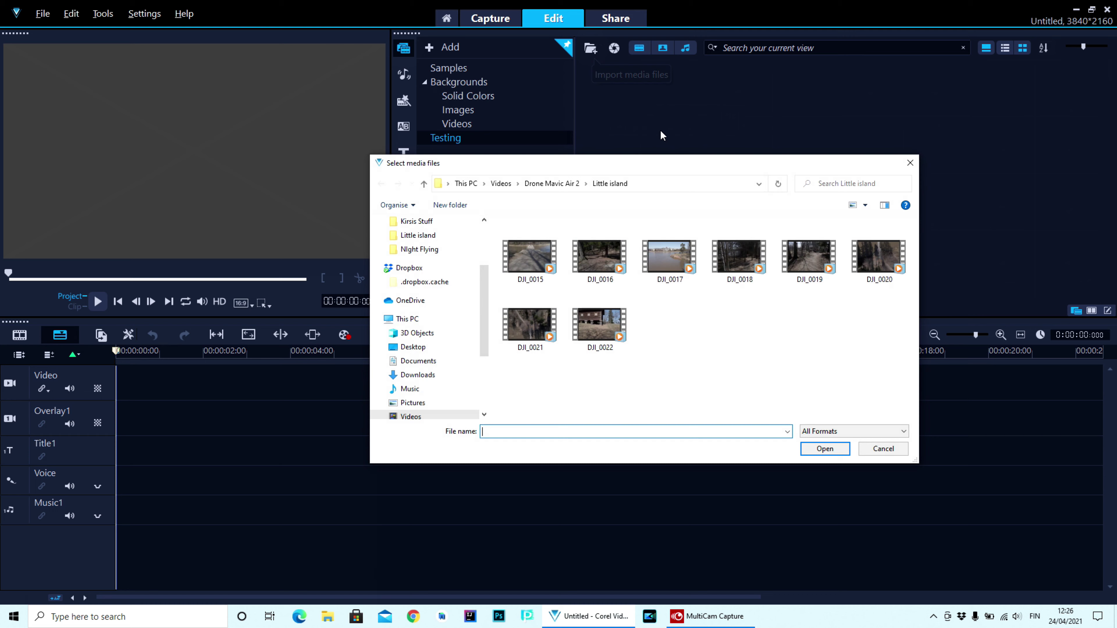
double_click(531, 259)
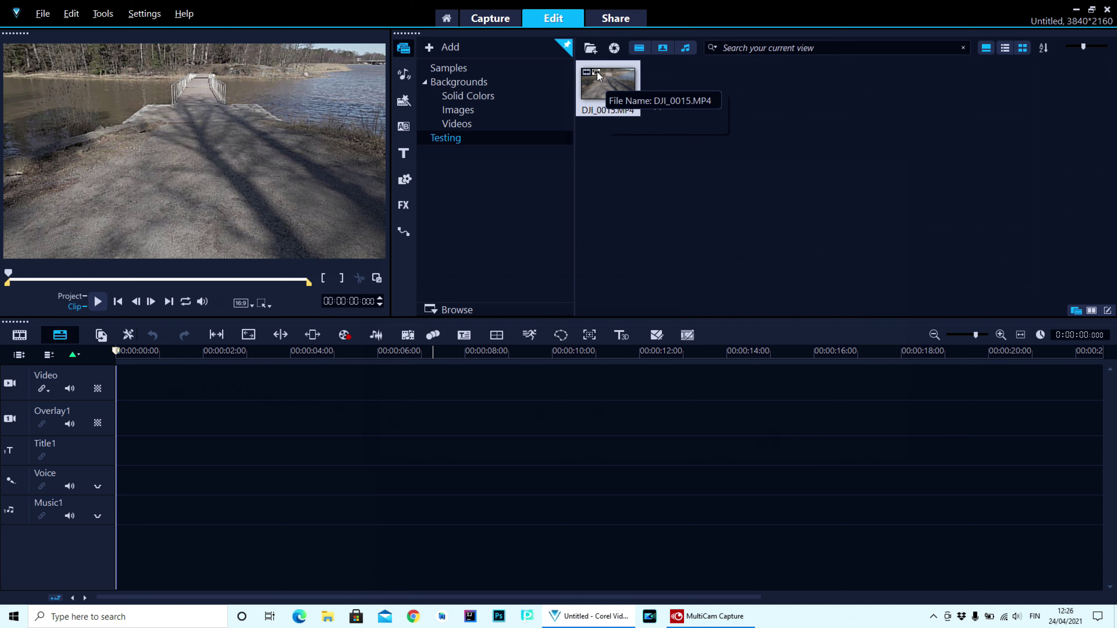
left_click_drag(599, 77, 476, 380)
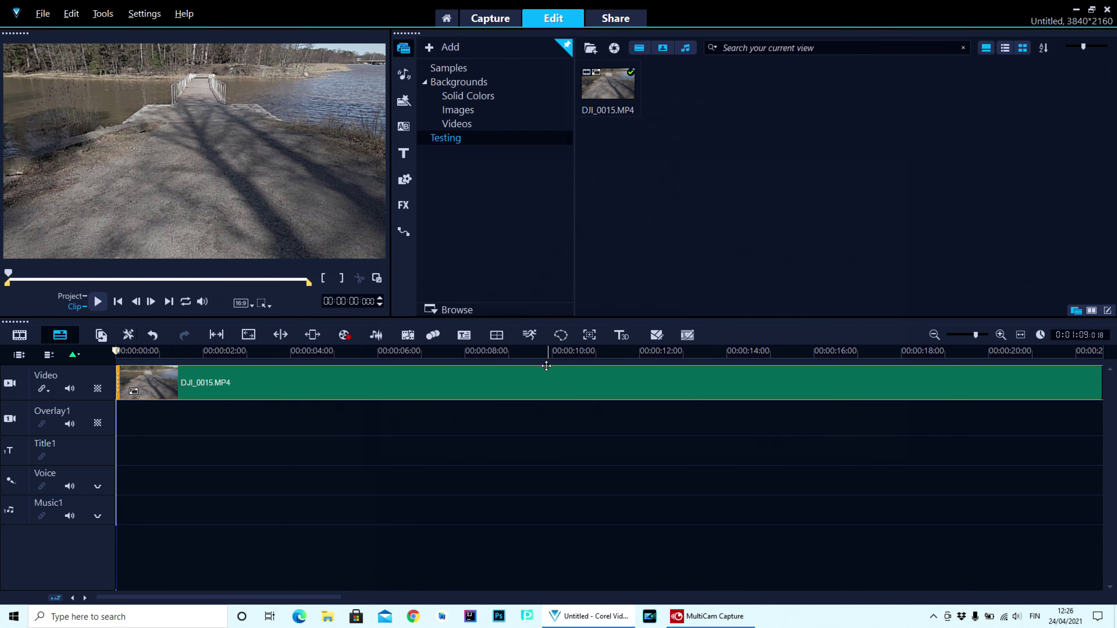
Remove the 00:00:17.11 freeze-frame entry in Time Remapping and apply it.
left_click(530, 335)
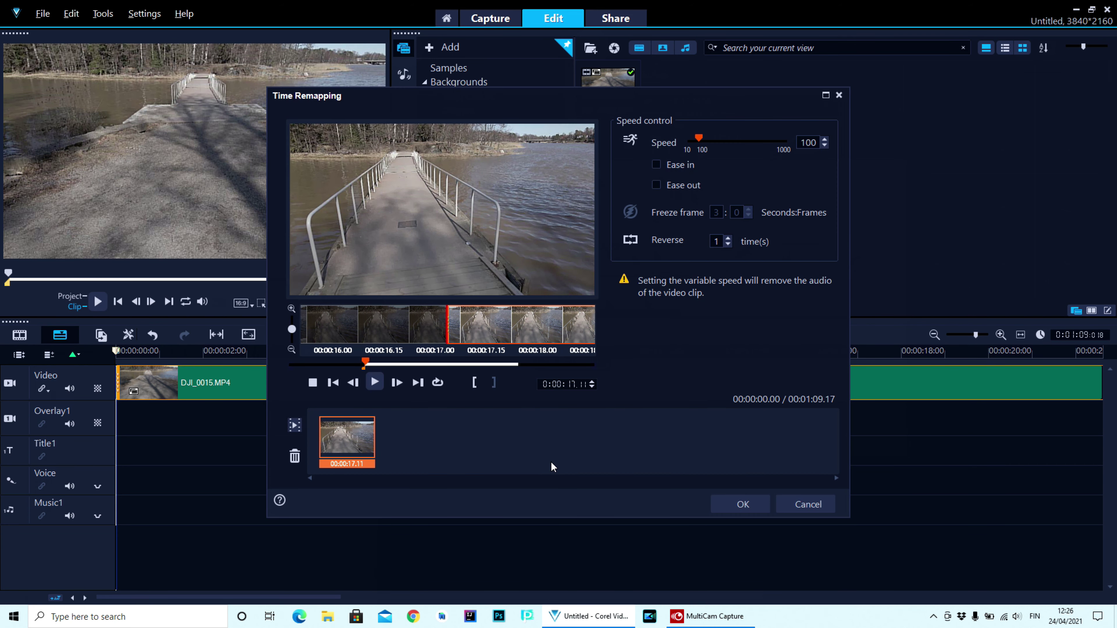
left_click(295, 456)
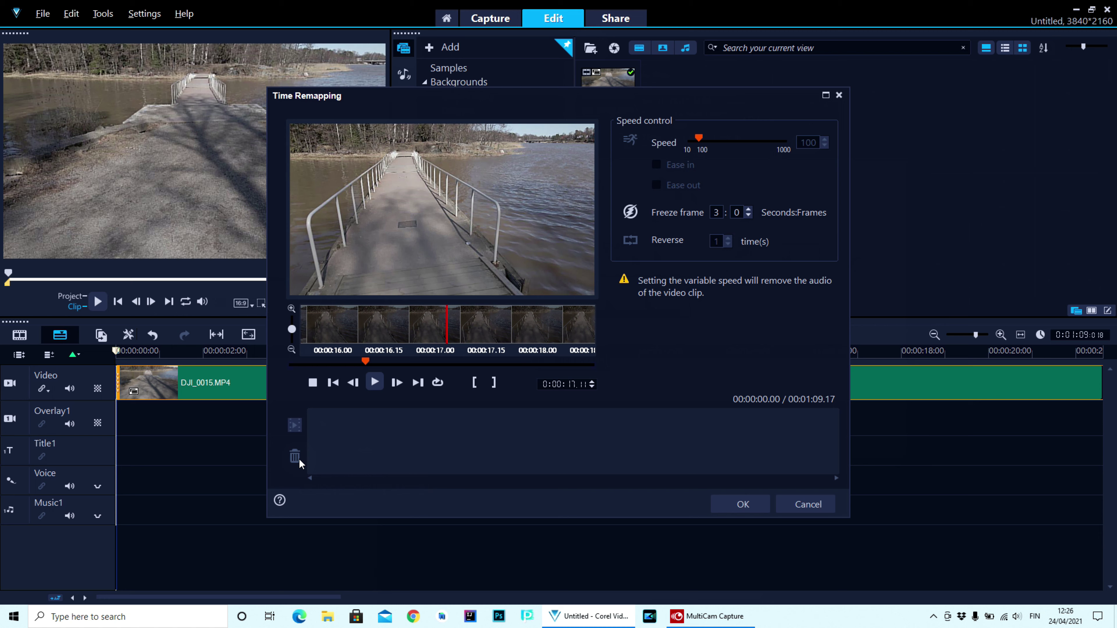
left_click(744, 505)
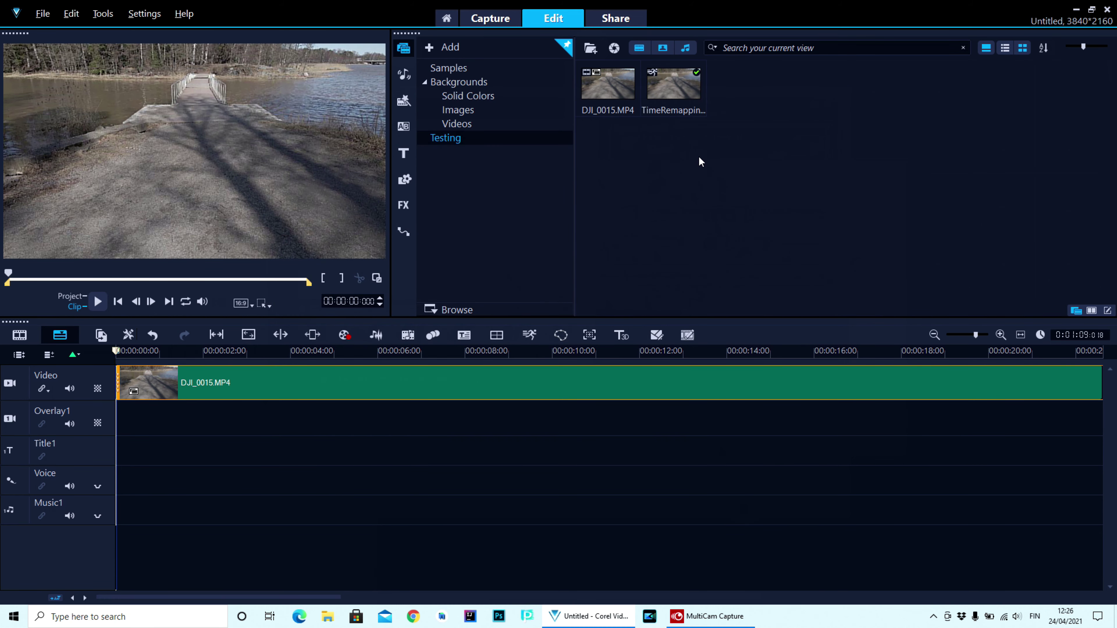
Delete the TimeRemapping thumbnail from the library, leaving only DJI_0015.MP4.
left_click(678, 94)
right_click(679, 97)
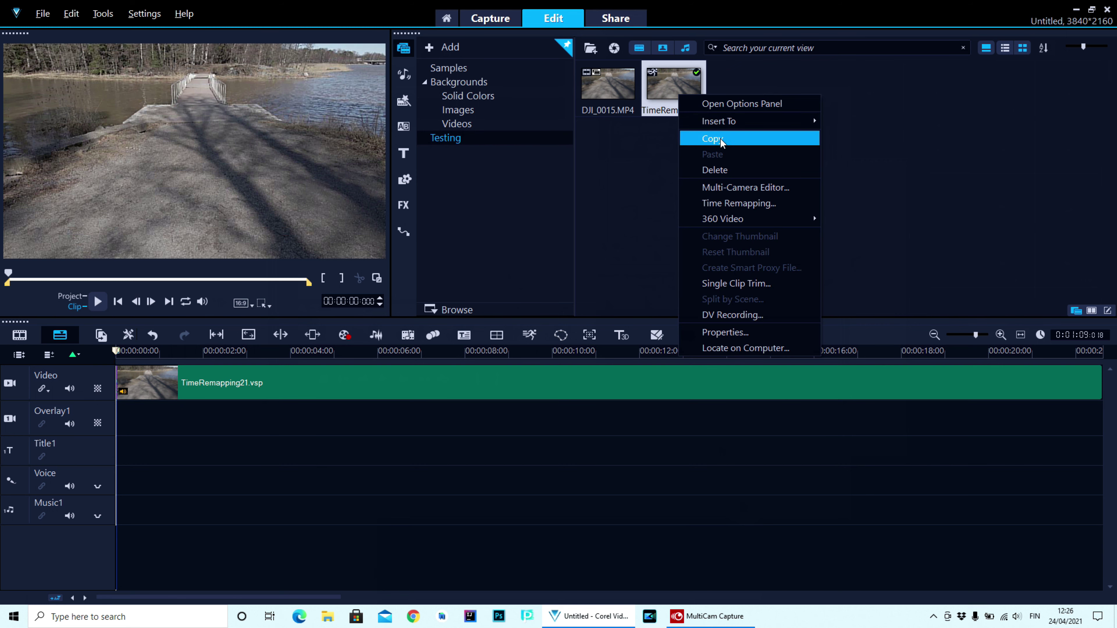
left_click(724, 169)
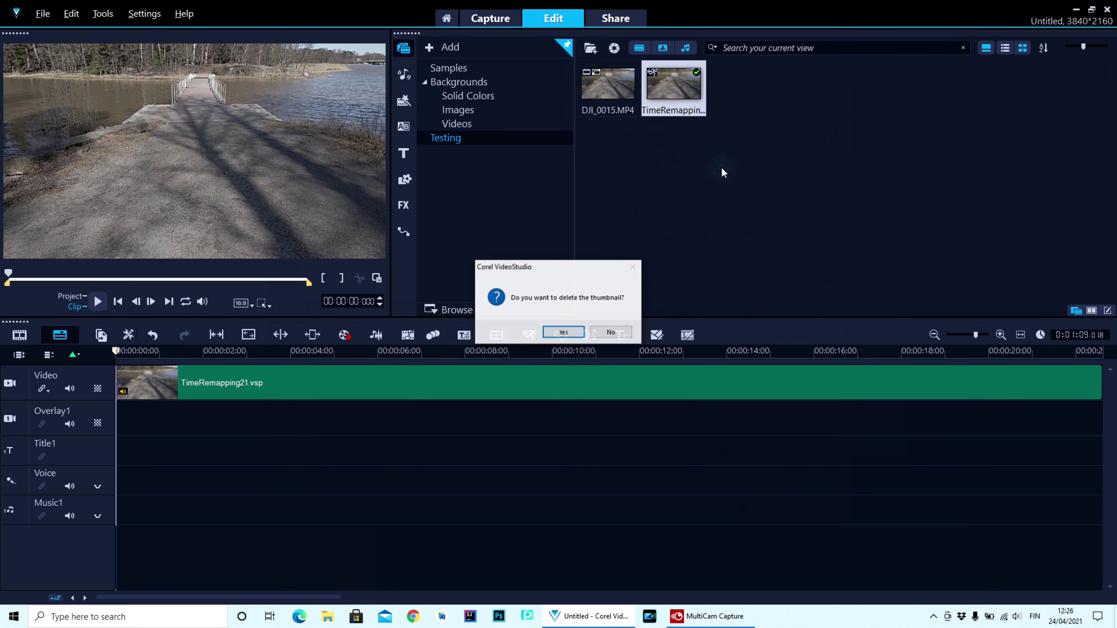
left_click(564, 332)
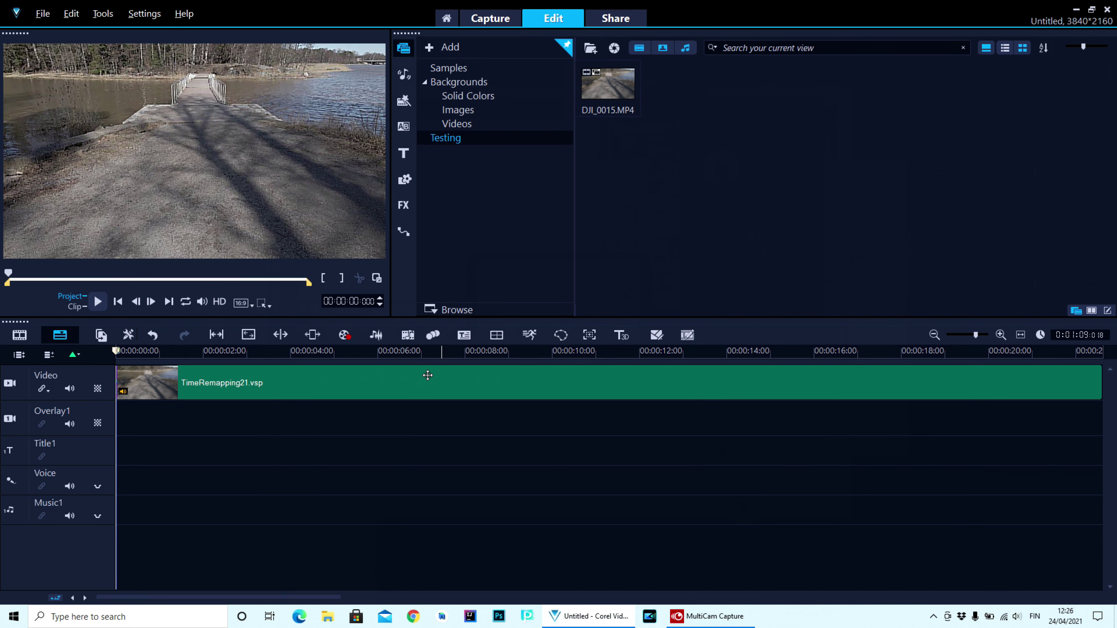
Remap the clip section starting at 00:00:14.26 to speed 1000, shortening the clip to 00:00:40.29.
left_click(350, 386)
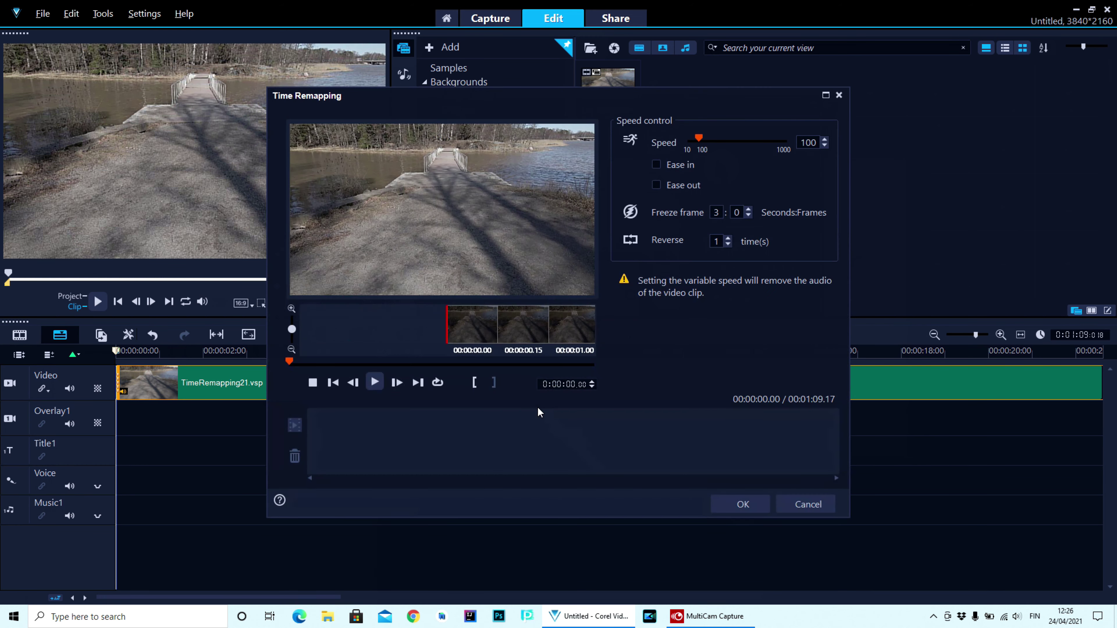
left_click_drag(290, 364, 354, 360)
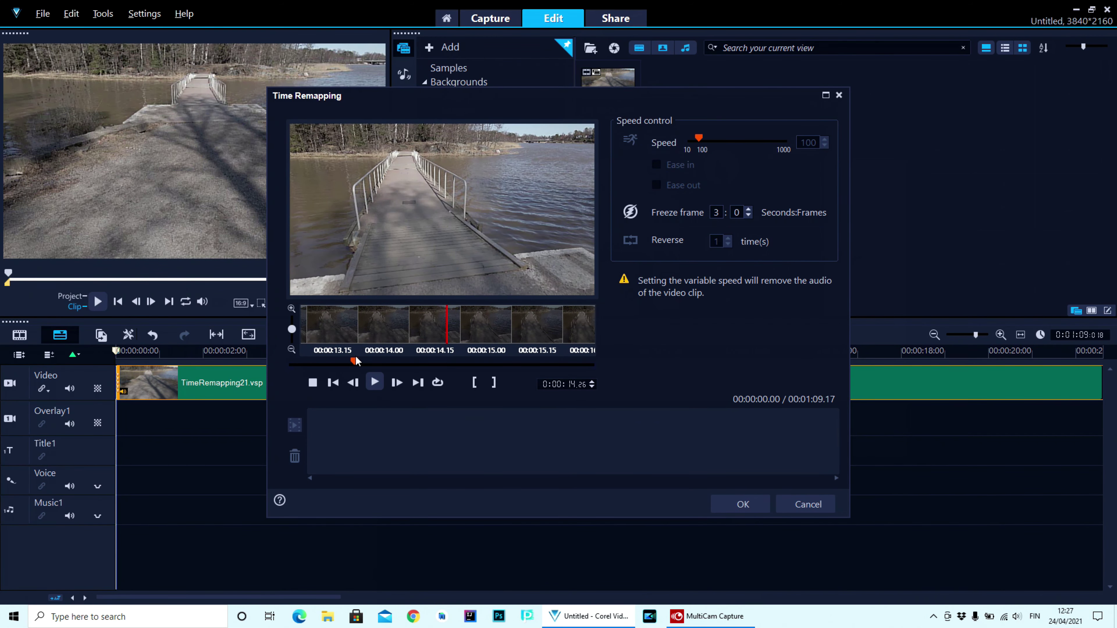
left_click(474, 382)
left_click_drag(356, 367, 495, 384)
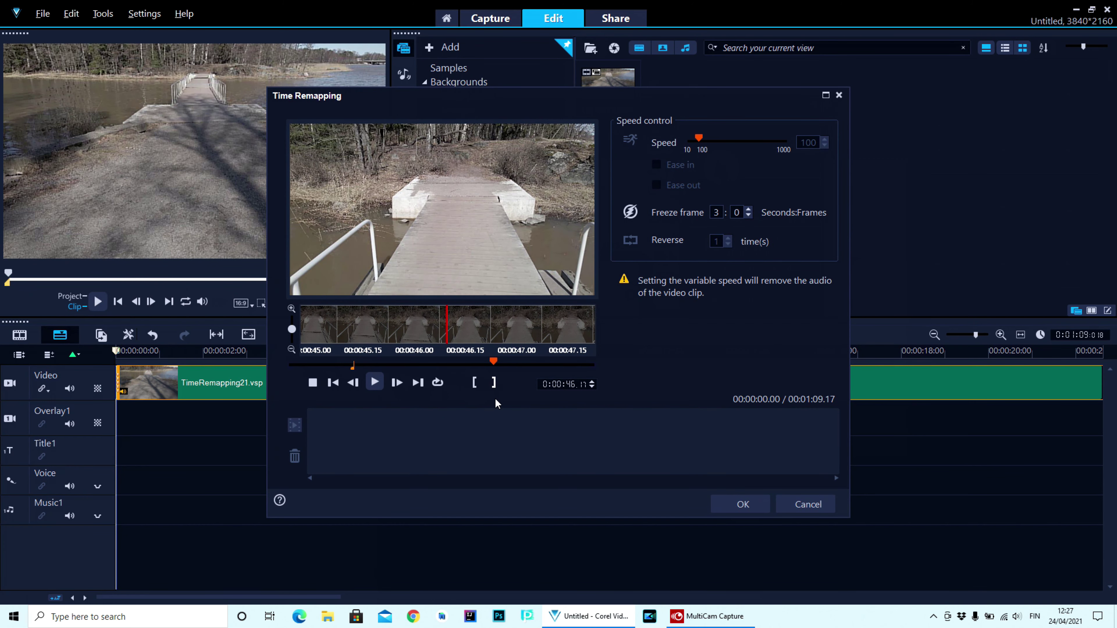
left_click(494, 383)
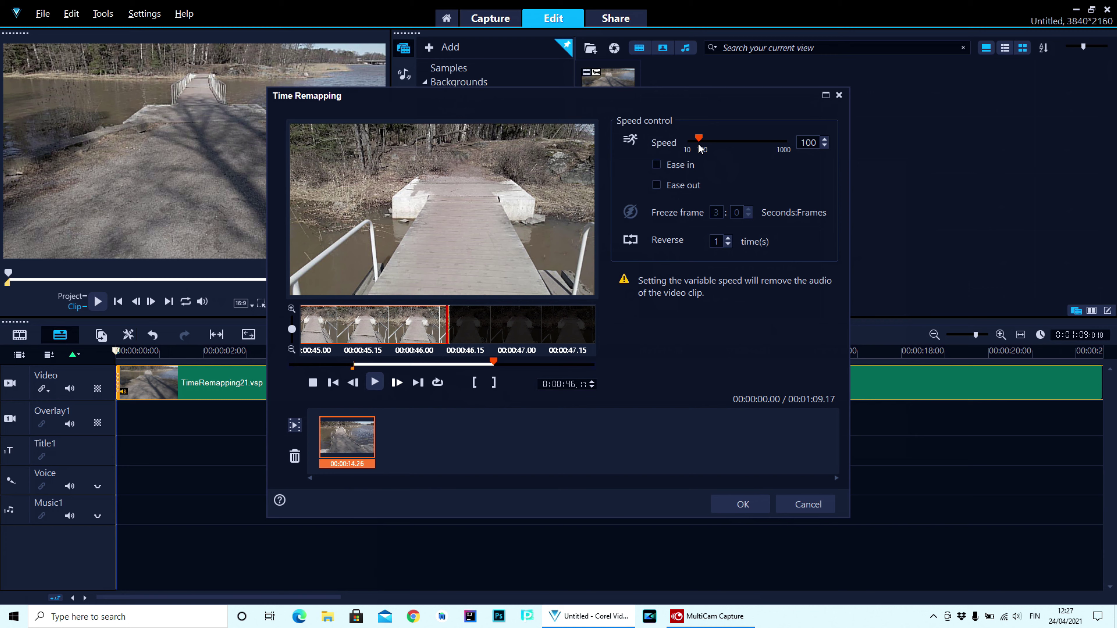
left_click_drag(698, 140, 786, 140)
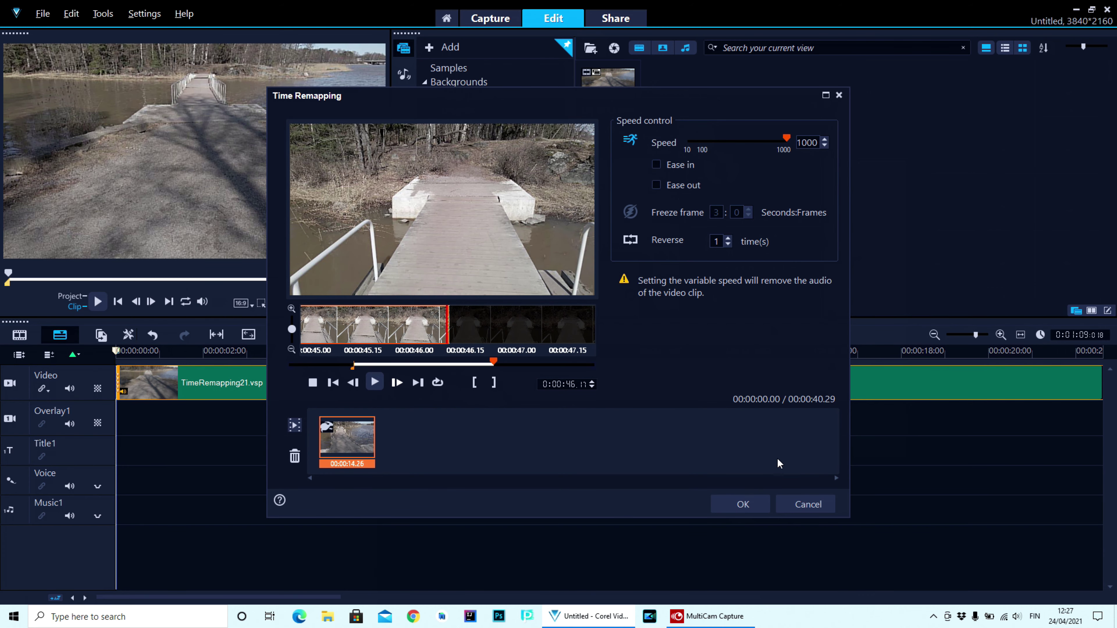
left_click(743, 505)
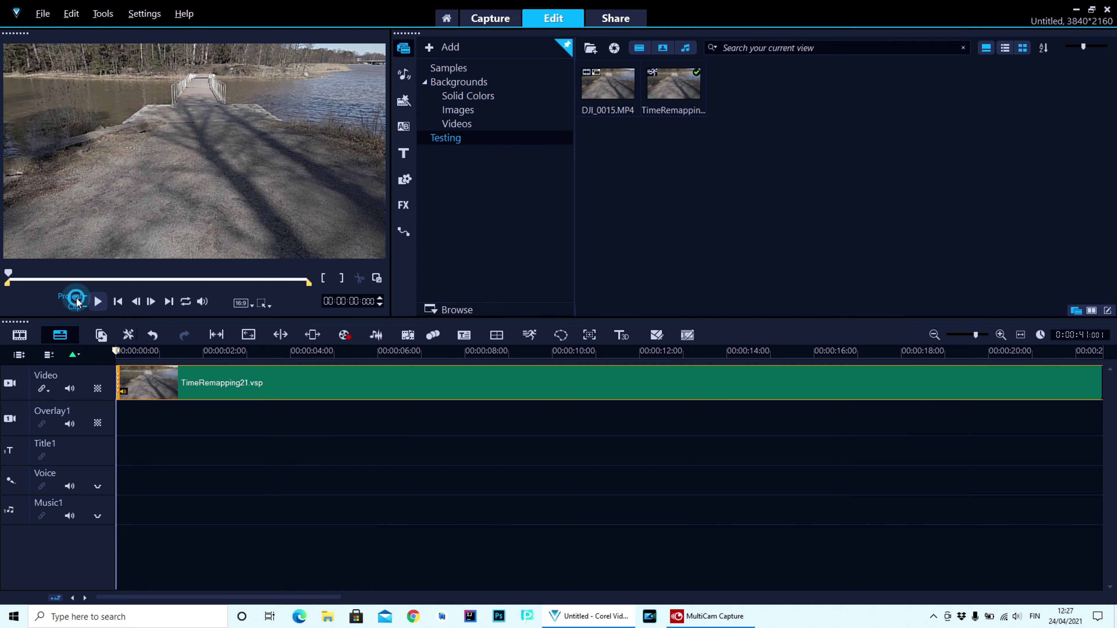
Play the TimeRemapping21.vsp project in Project preview and stop about 19 seconds in.
left_click(85, 304)
key("space")
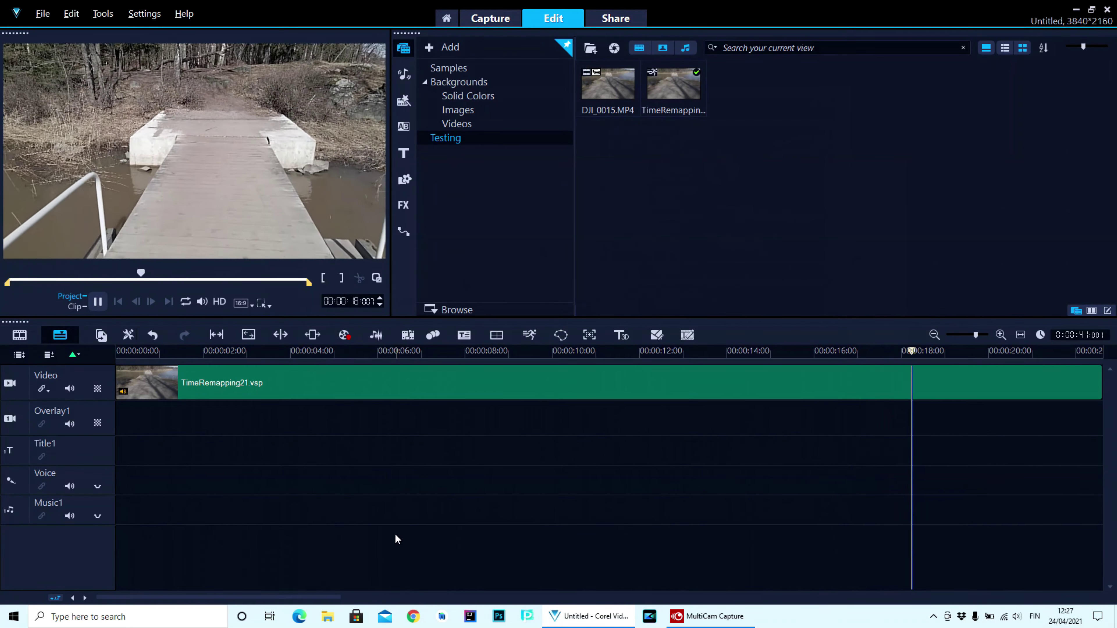
key("space")
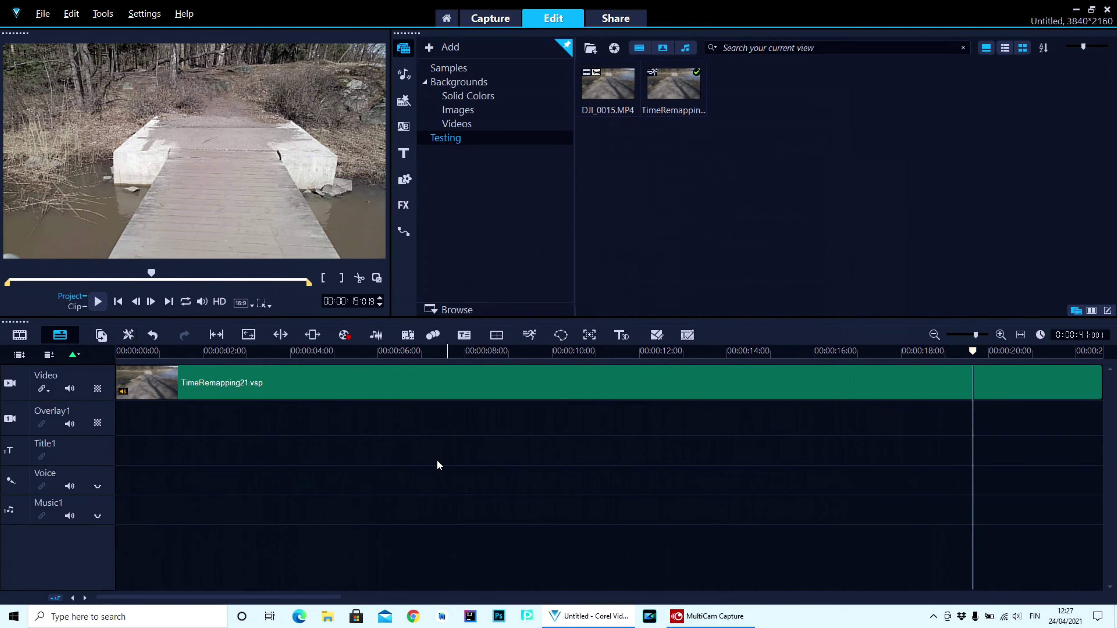
left_click_drag(340, 374, 539, 373)
Delete the 00:00:14.26 speed section in Time Remapping, restoring the 00:01:09.17 duration.
right_click(462, 380)
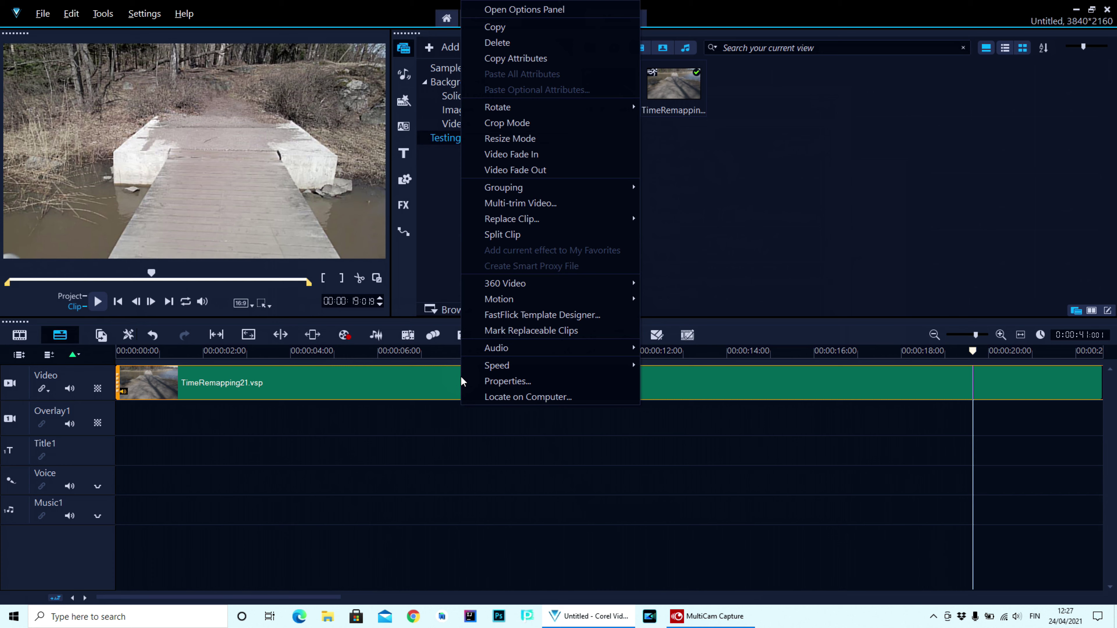
left_click(461, 382)
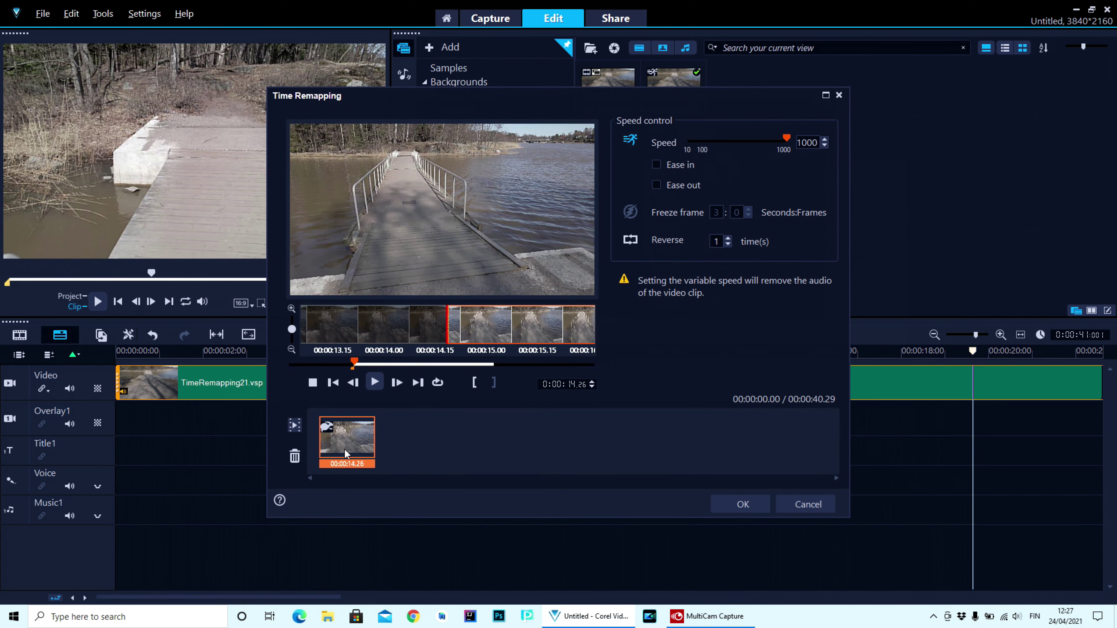
left_click(295, 457)
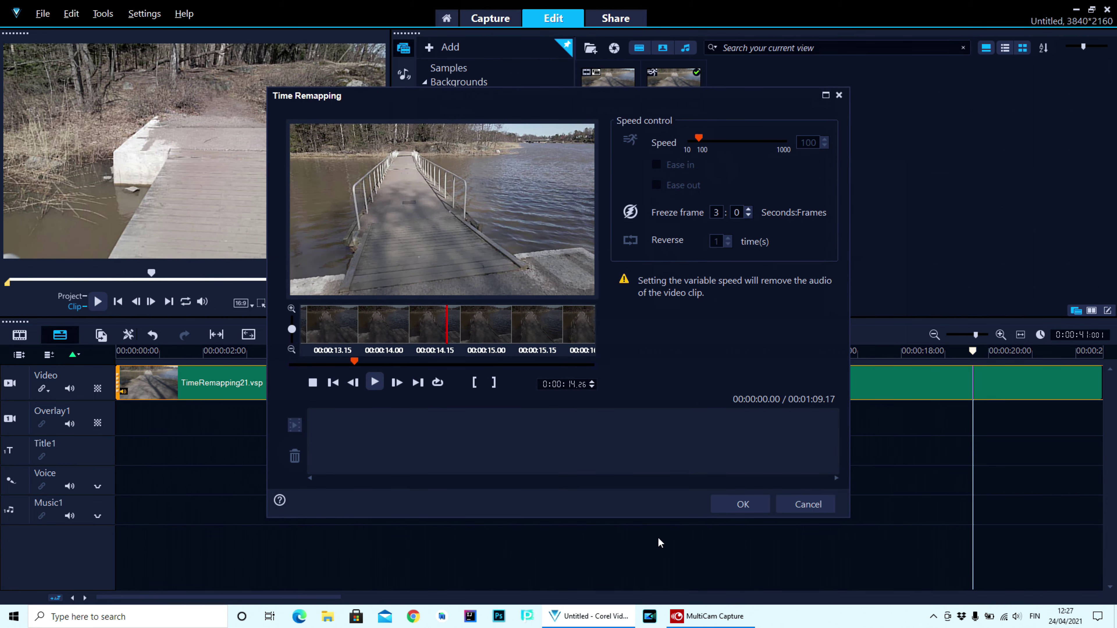
left_click(742, 505)
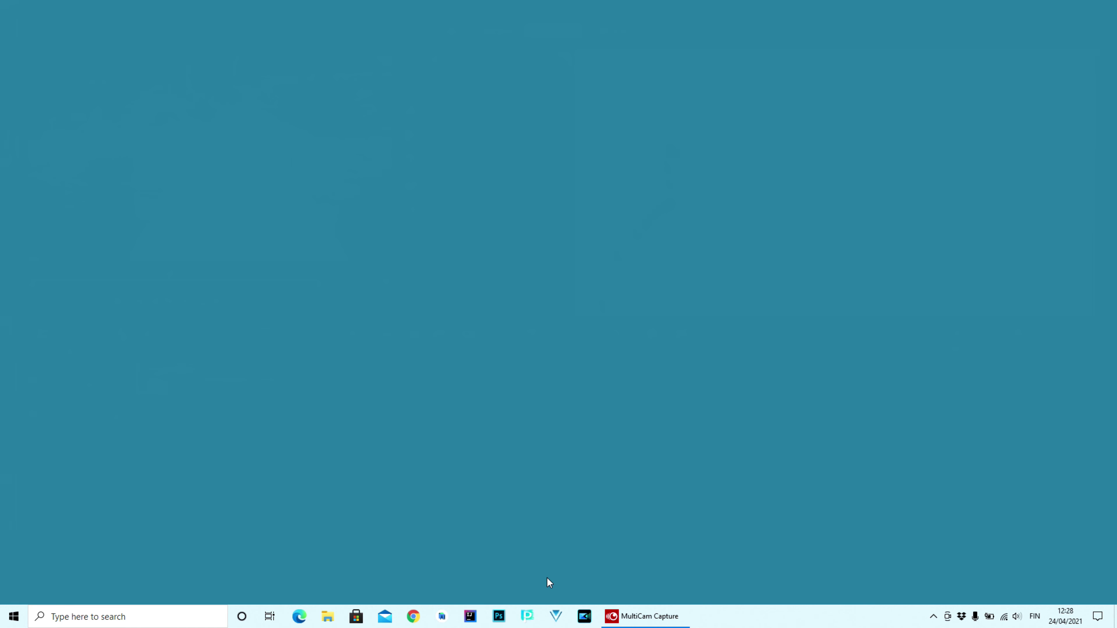
Relaunch VideoStudio 2021 from the taskbar.
left_click(557, 618)
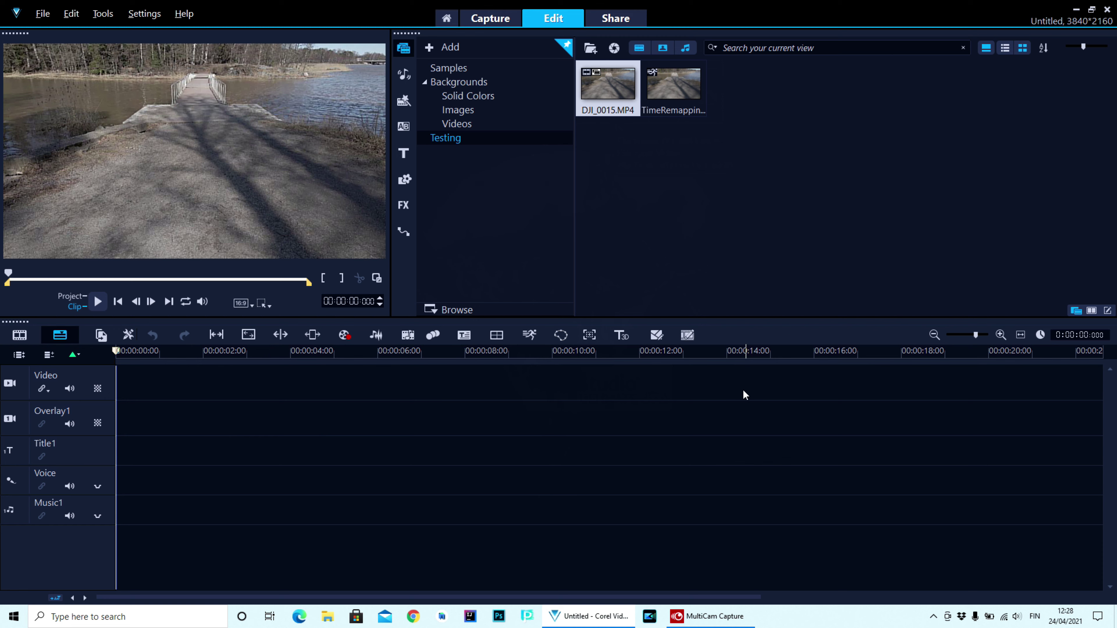
Delete the TimeRemapping thumbnail from the library.
right_click(679, 96)
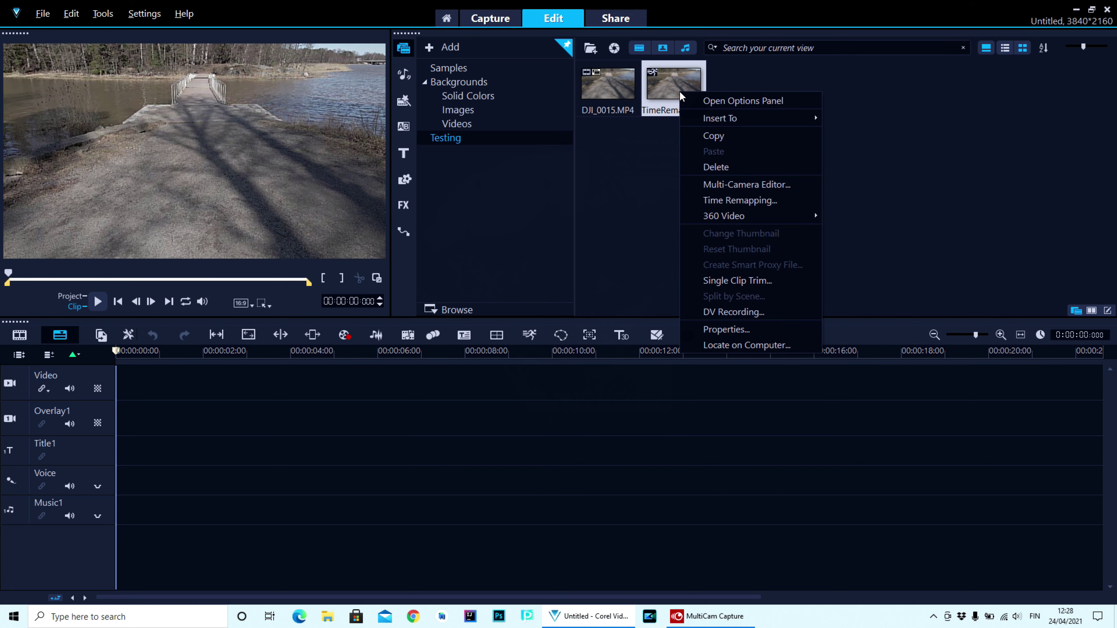
left_click(717, 163)
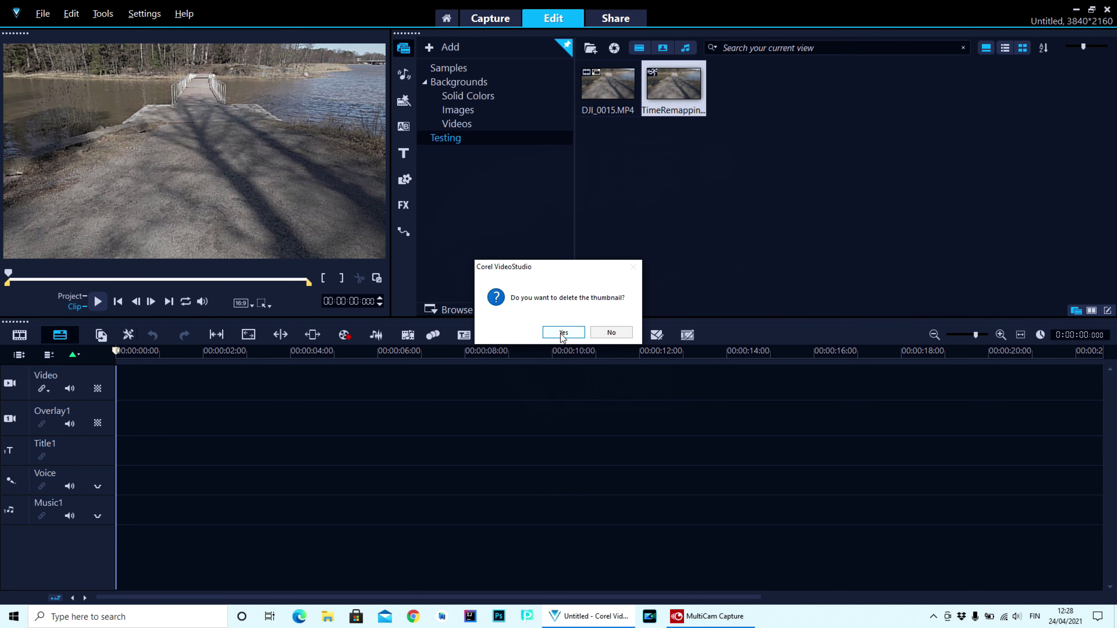
left_click(563, 333)
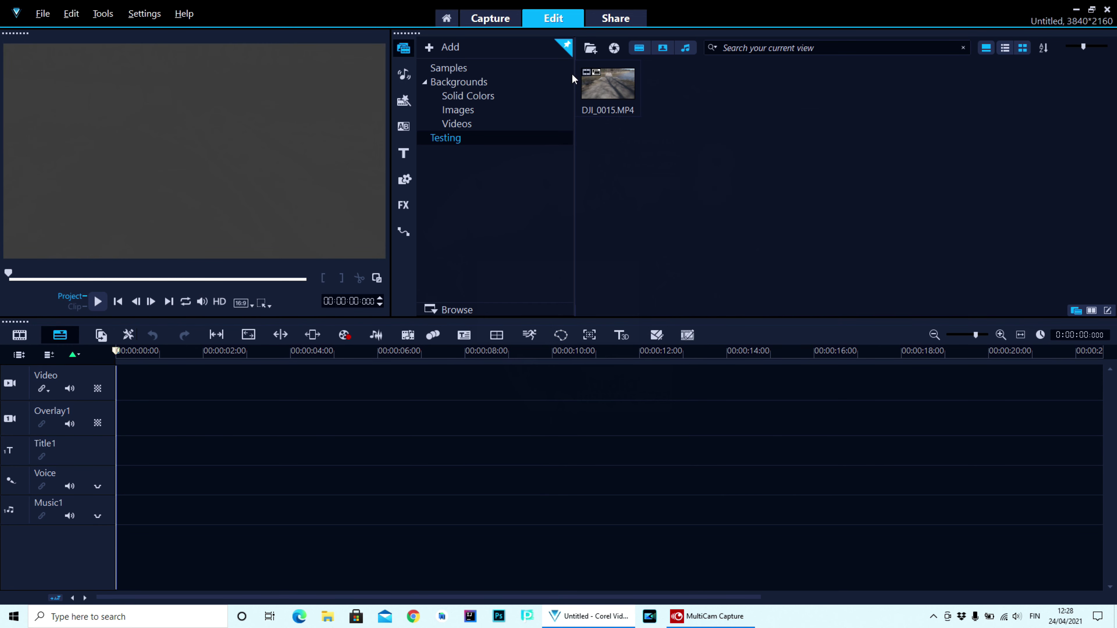
Place DJI_0015.MP4 on the Video track and remove its 00:00:17.11 freeze-frame entry.
left_click_drag(594, 84, 461, 382)
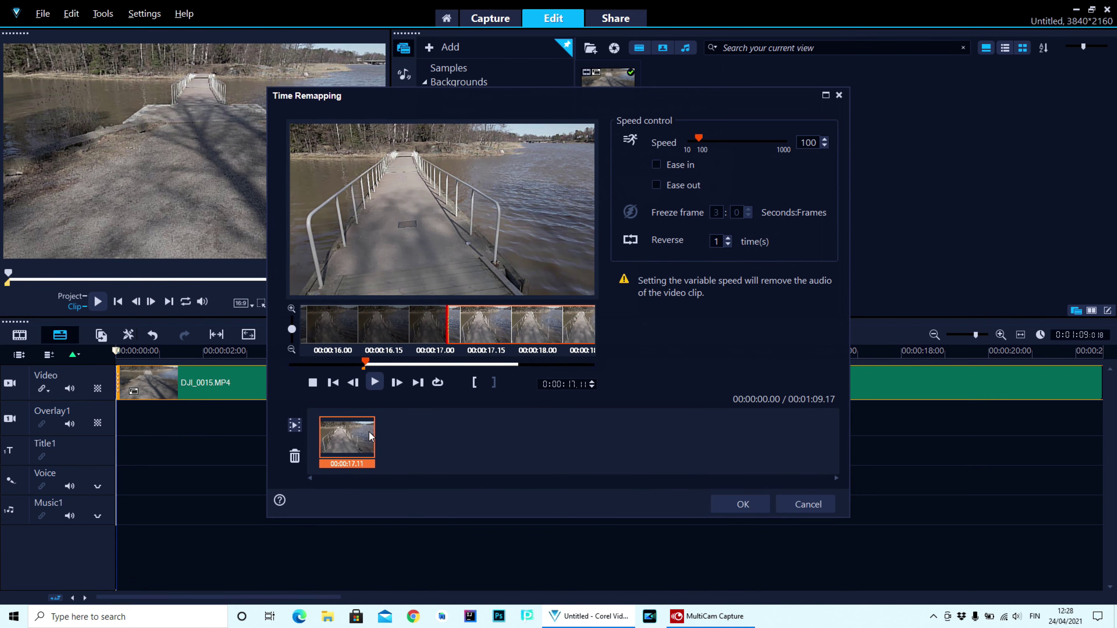
left_click(295, 456)
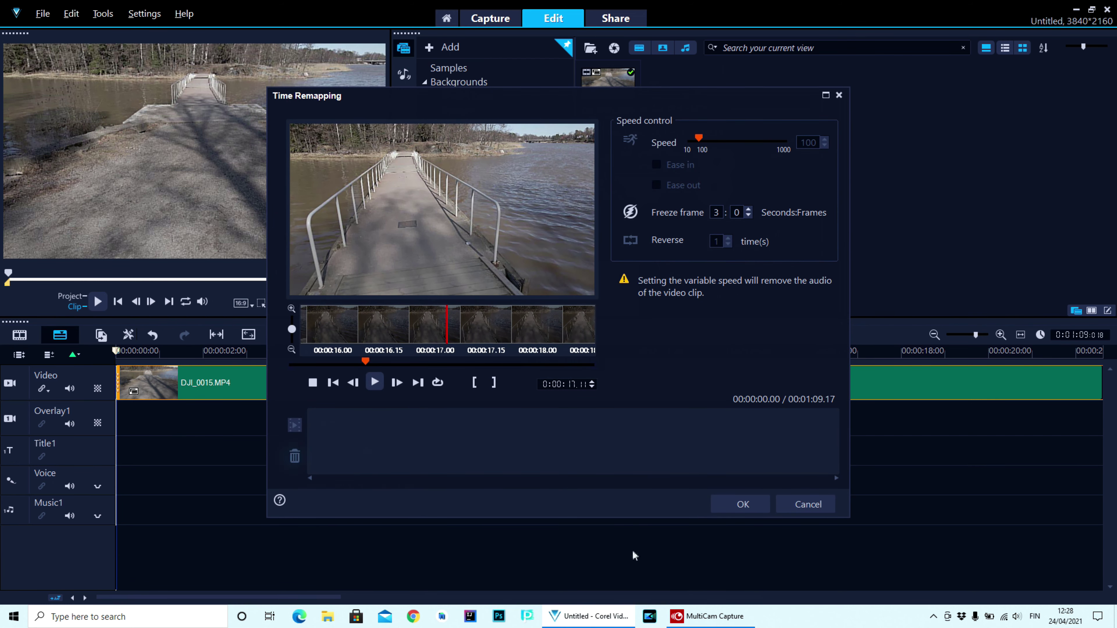
left_click(743, 505)
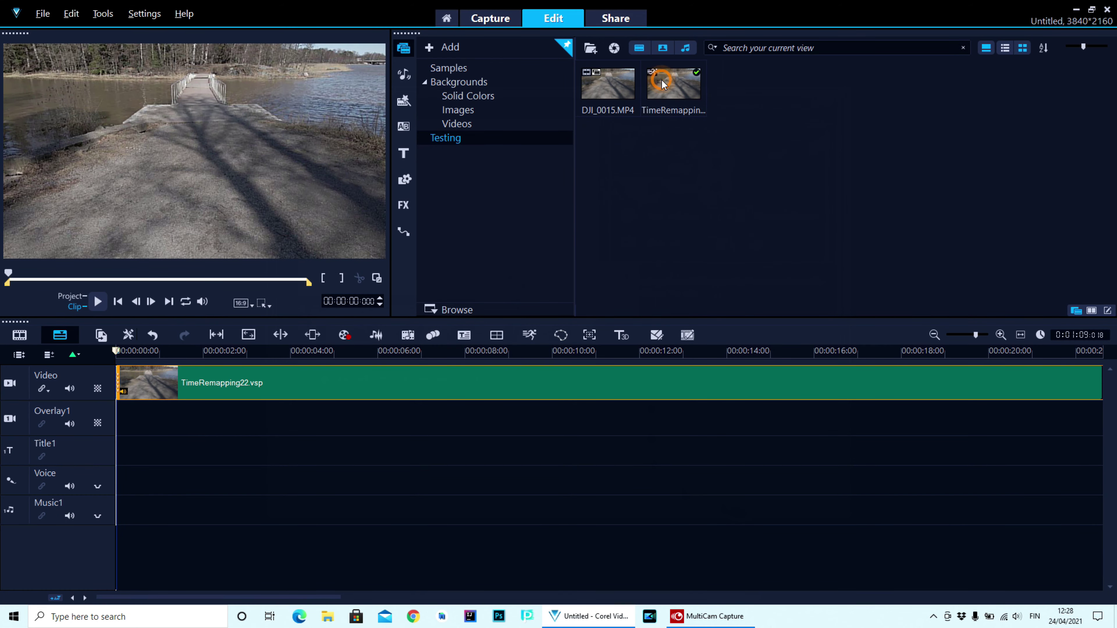
Remove the newly created remapped thumbnail from the library.
left_click(662, 80)
right_click(662, 79)
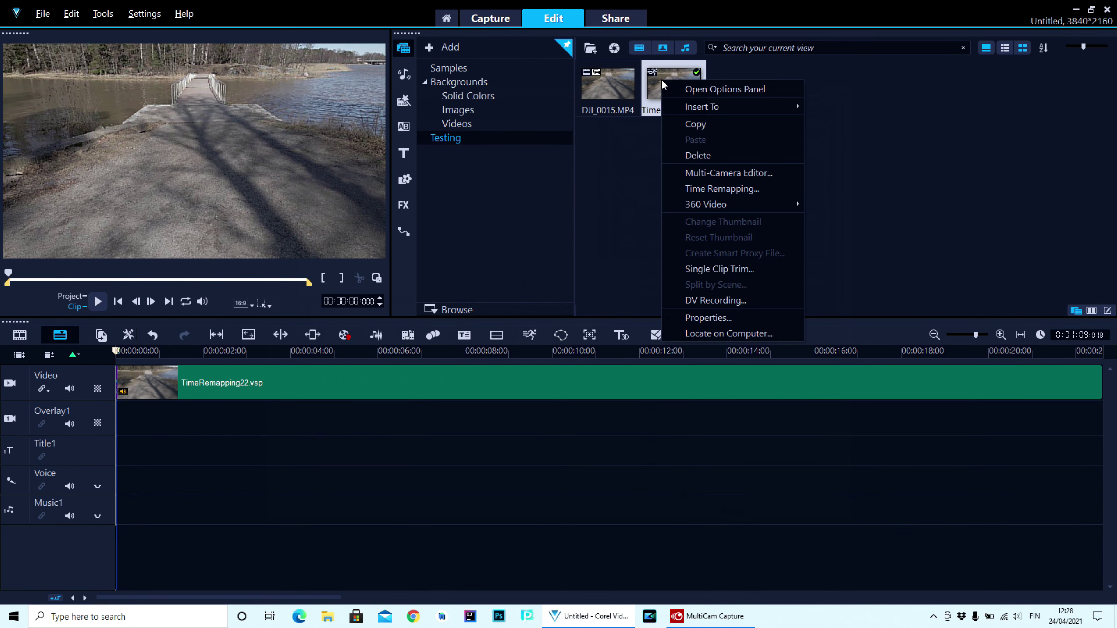
left_click(697, 156)
left_click(572, 332)
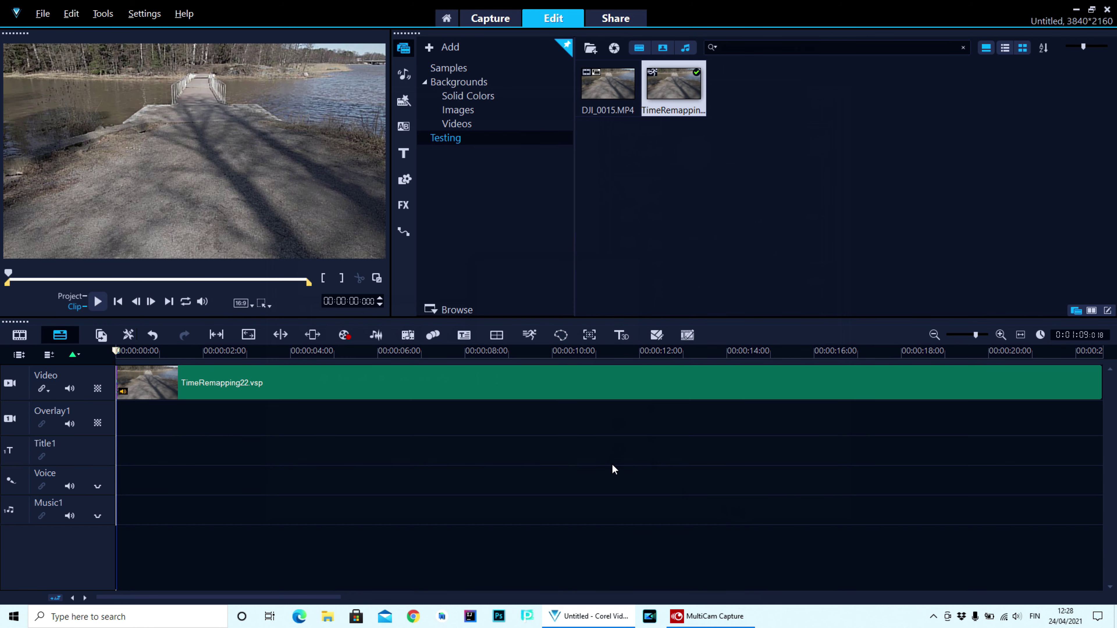
Open Time Remapping for the TimeRemapping22.vsp clip on the timeline.
left_click(519, 382)
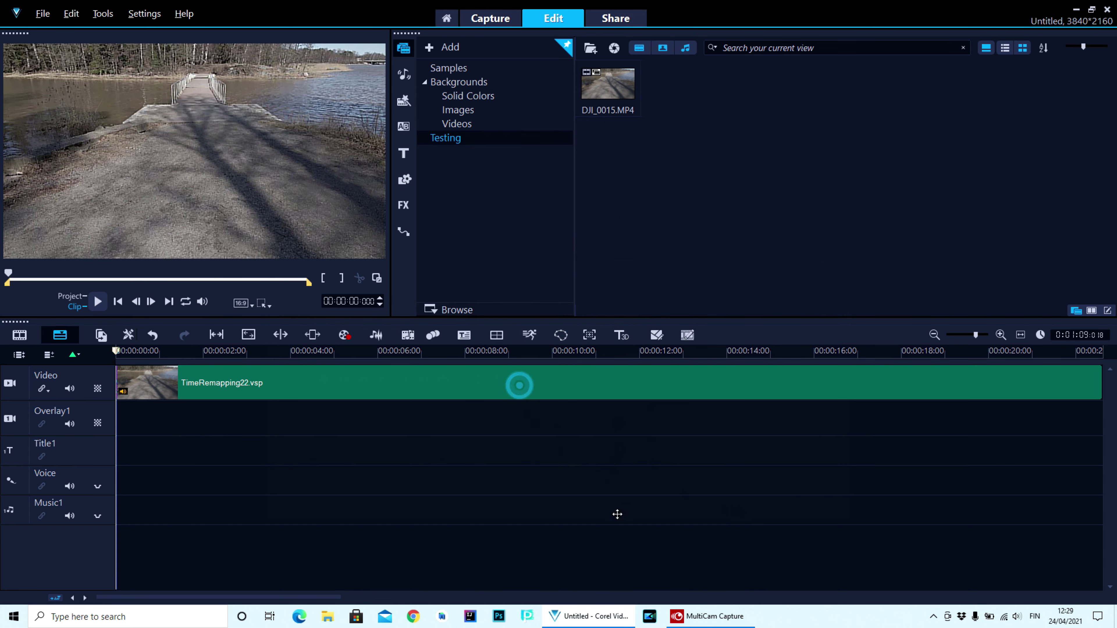
left_click(303, 387)
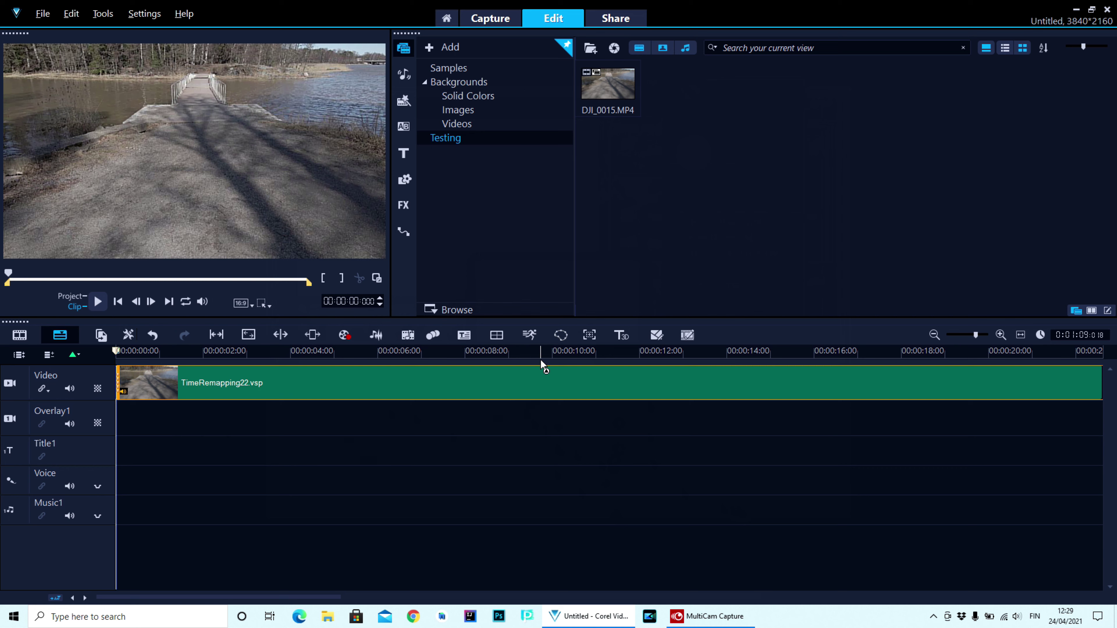
left_click(529, 335)
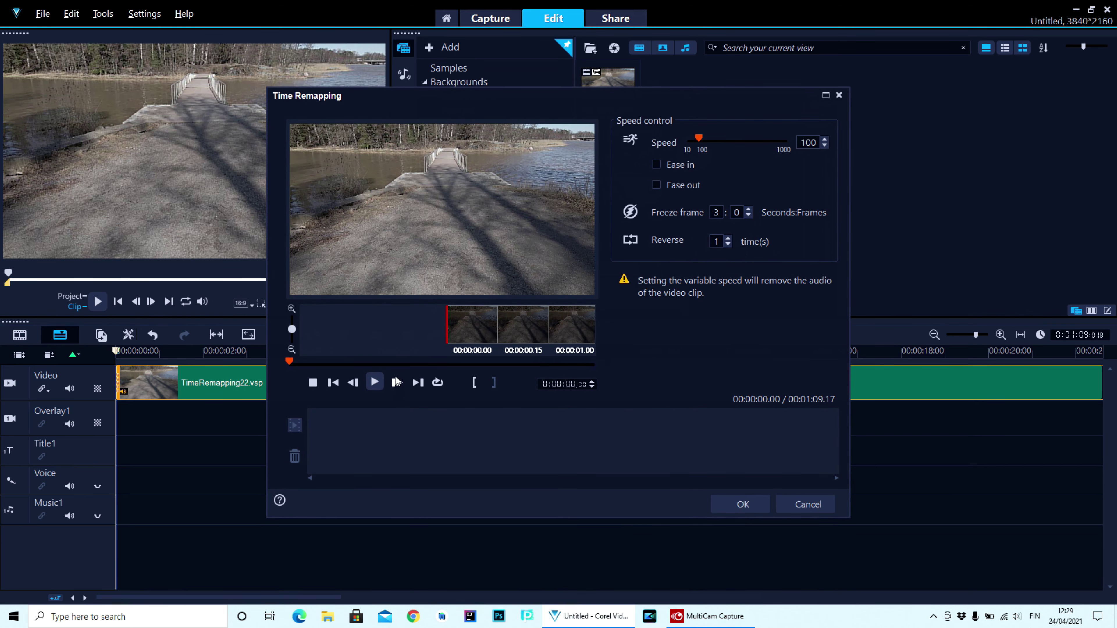
Mark a remap section starting at 00:00:31.21 and apply it to the clip.
left_click_drag(290, 361, 432, 382)
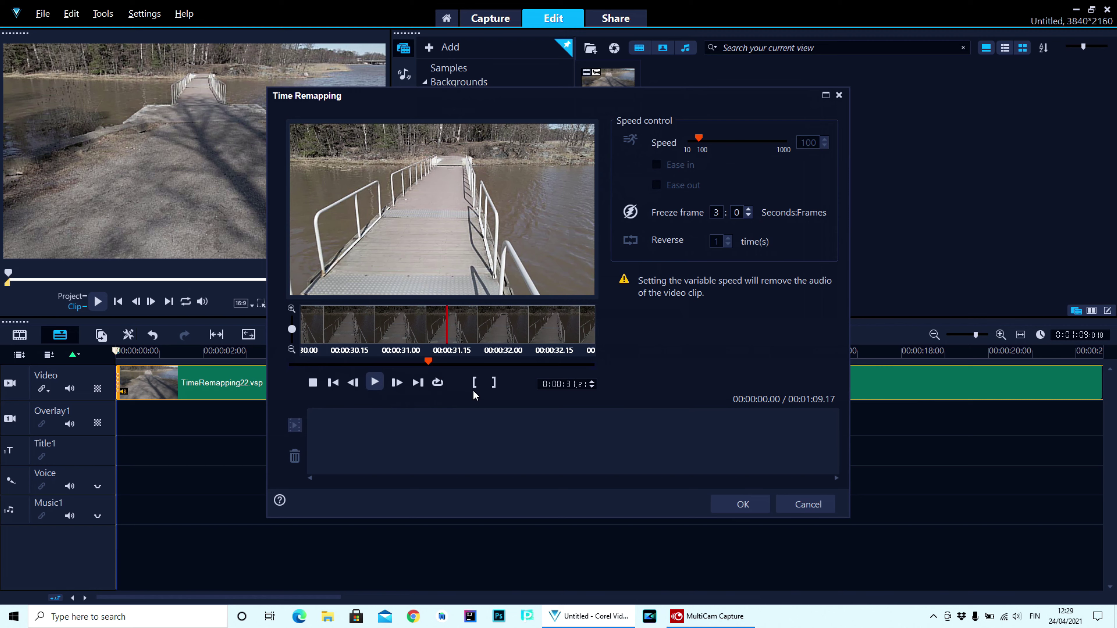
left_click_drag(429, 366, 530, 376)
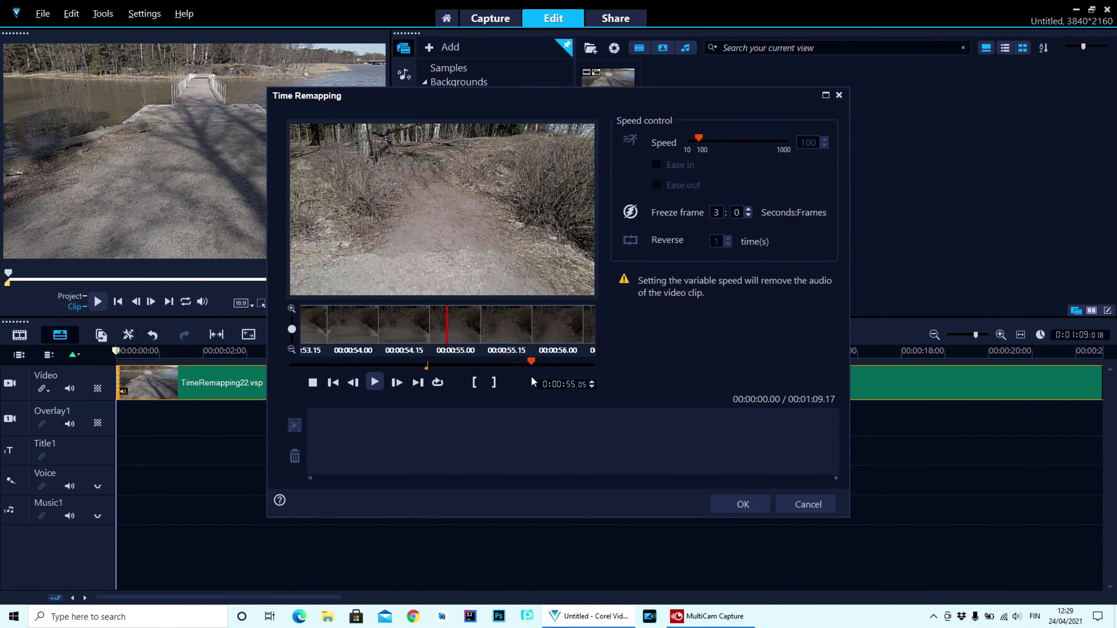
left_click(493, 382)
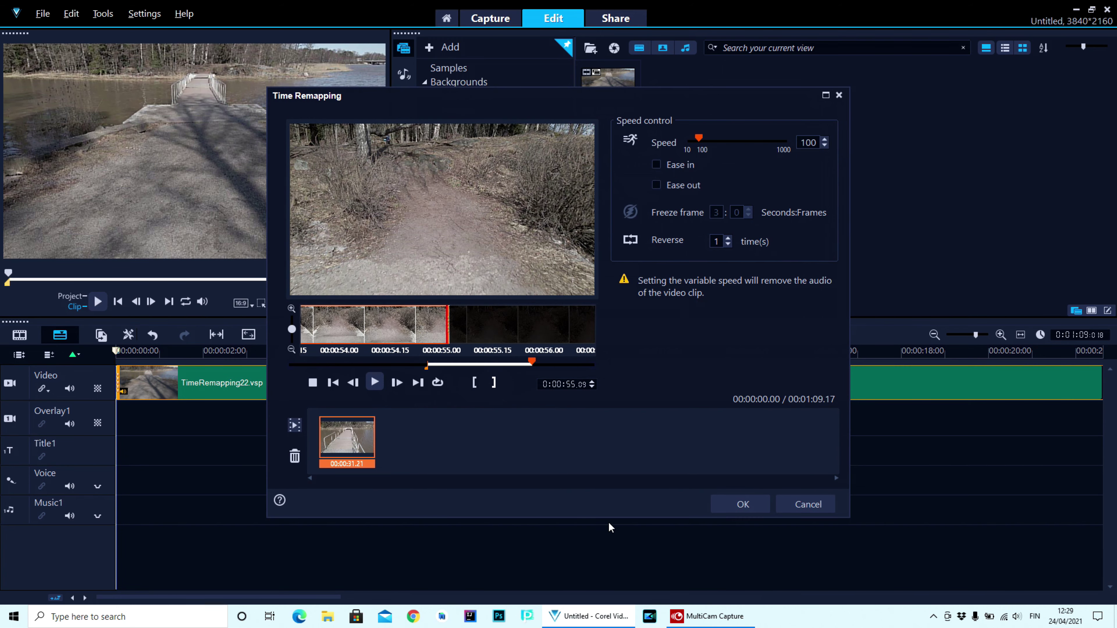
left_click(742, 511)
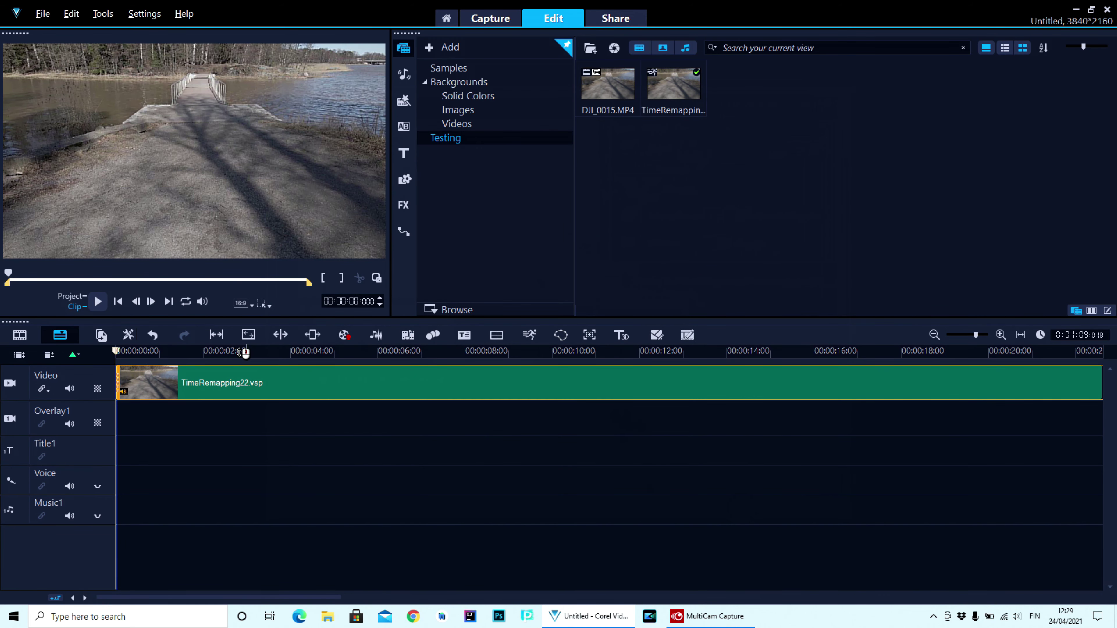
Play the remapped clip in Clip preview mode, then pause it.
left_click(73, 295)
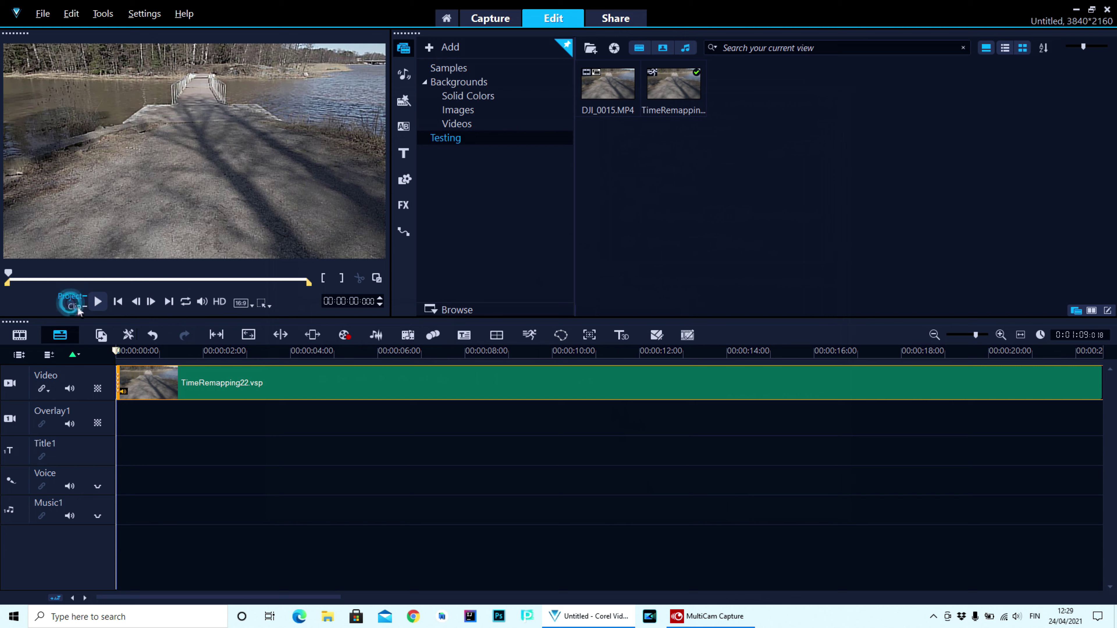
left_click(78, 306)
left_click(98, 302)
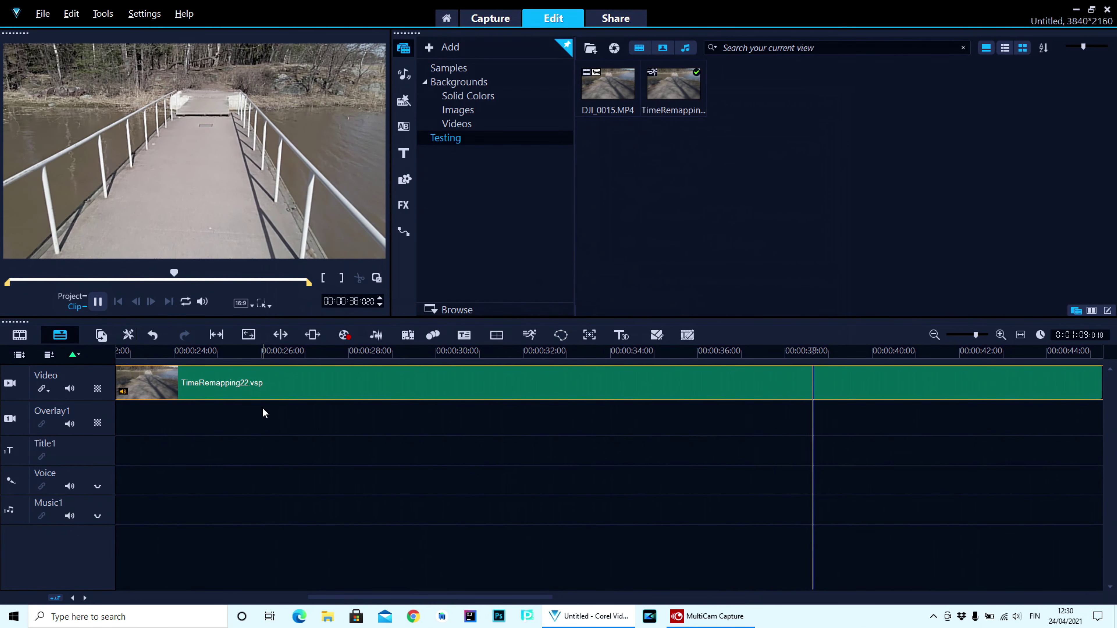
left_click(98, 304)
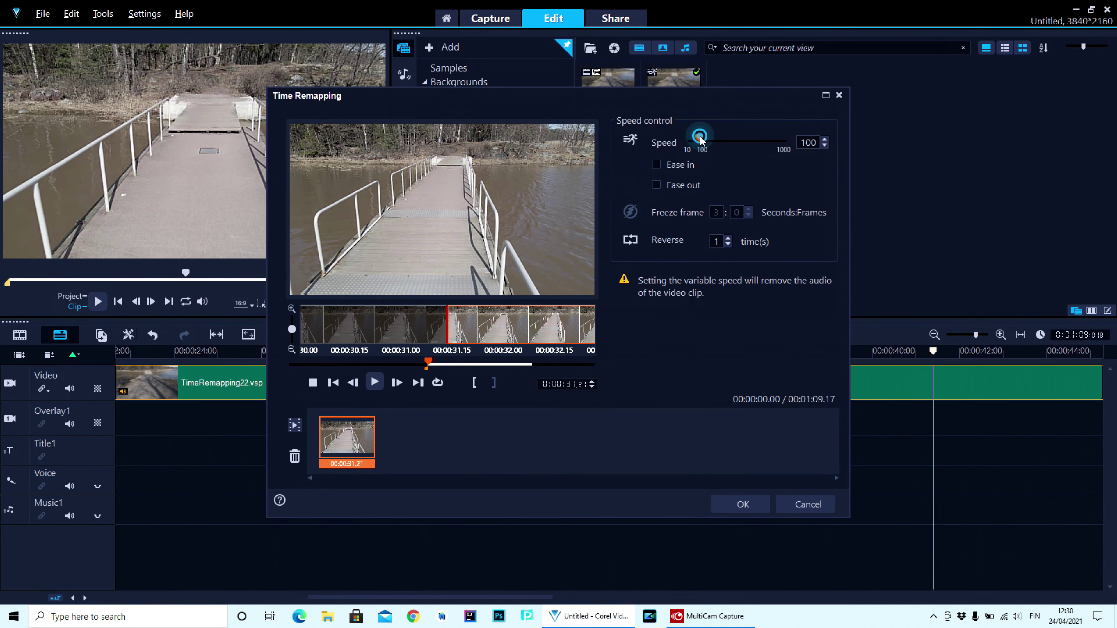
Set the marked section's speed to 1000 and apply it.
left_click_drag(702, 140, 801, 165)
left_click(743, 505)
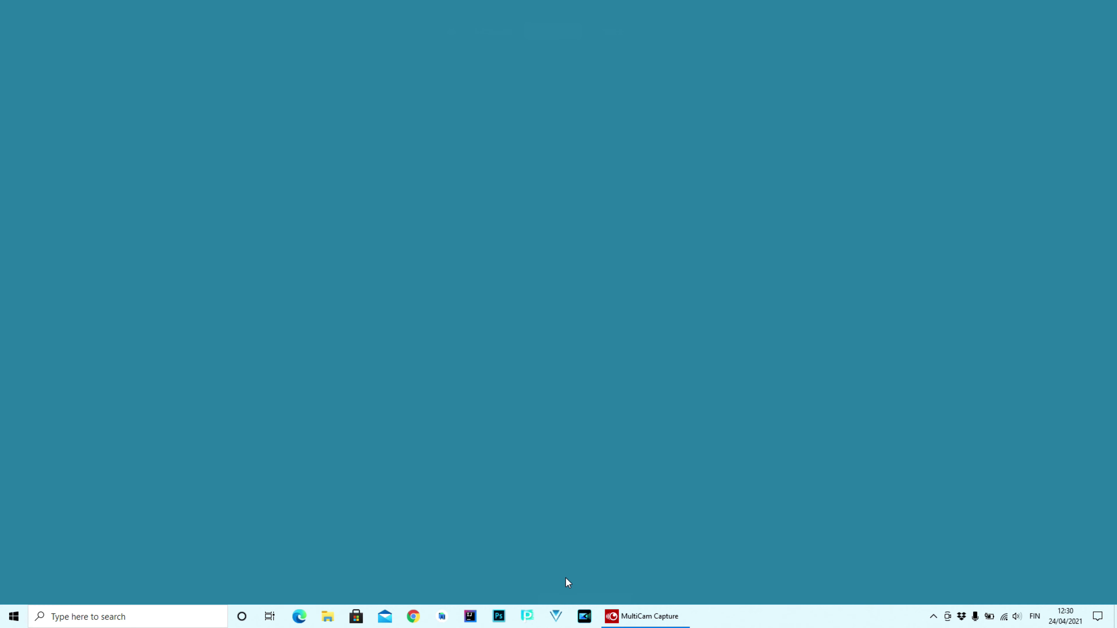
Relaunch VideoStudio 2021 and delete DJI_0015.MP4 from the Testing library.
left_click(557, 616)
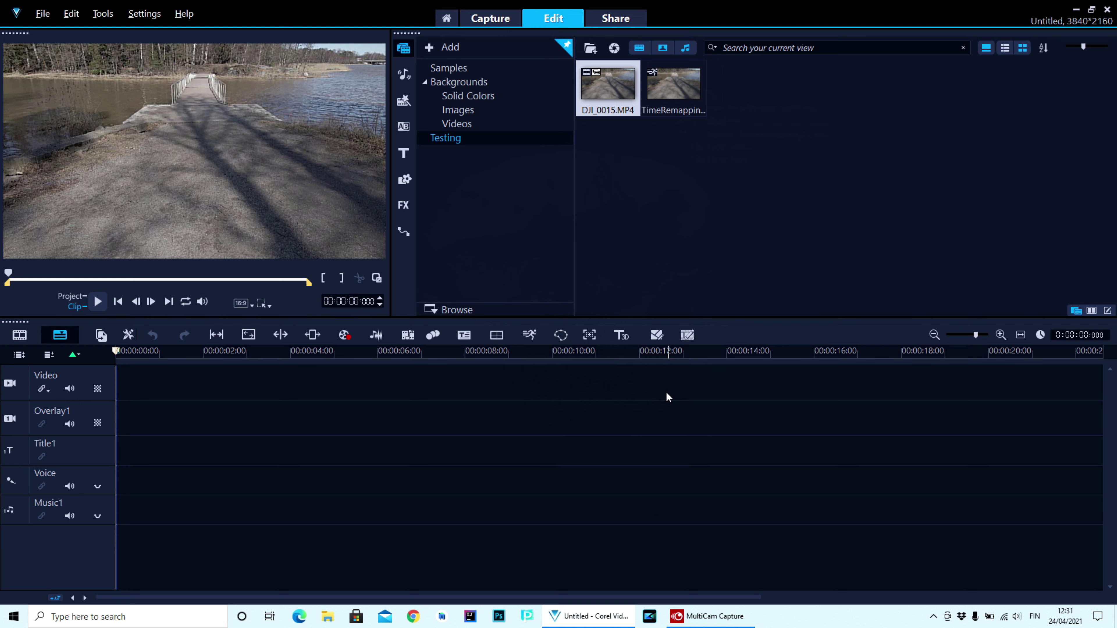
right_click(621, 86)
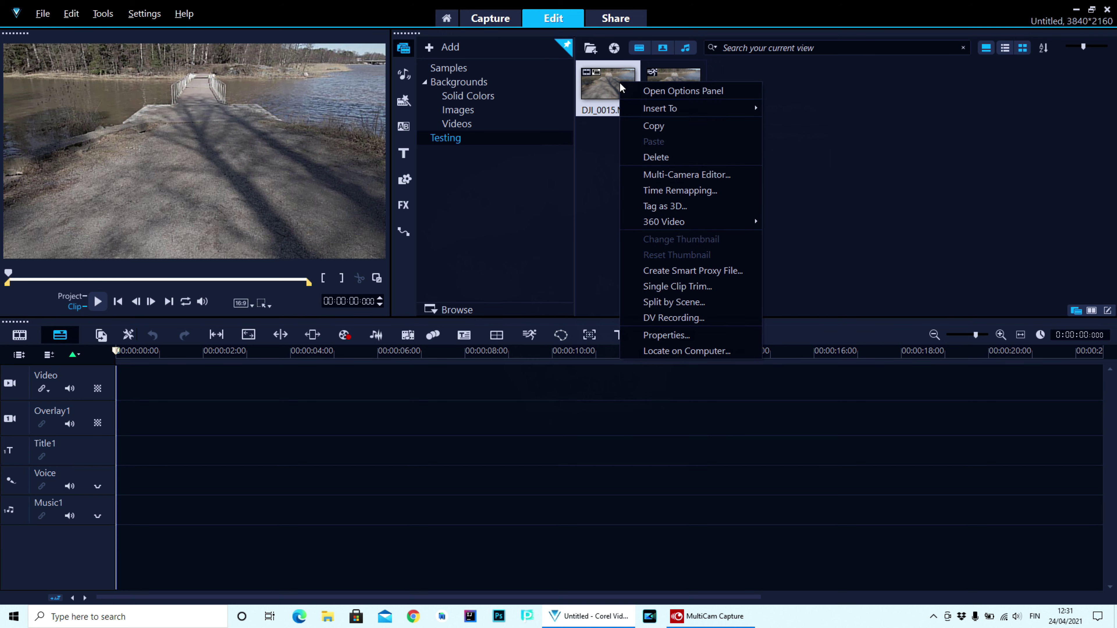
left_click(652, 159)
left_click(572, 332)
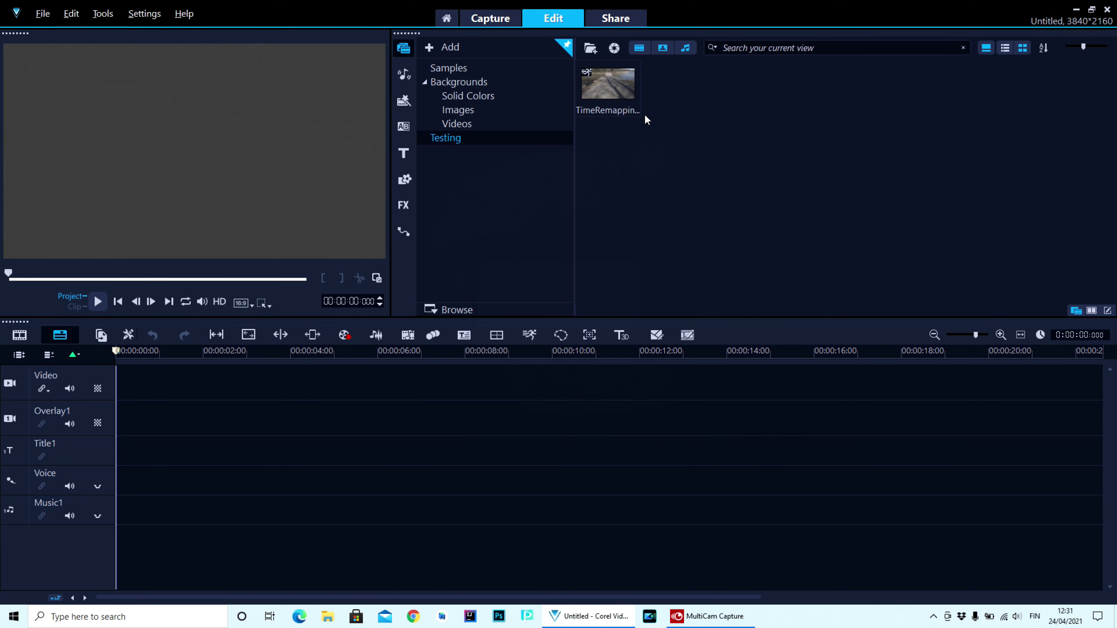
Delete the TimeRemapping clip from the library and close VideoStudio 2021.
right_click(630, 97)
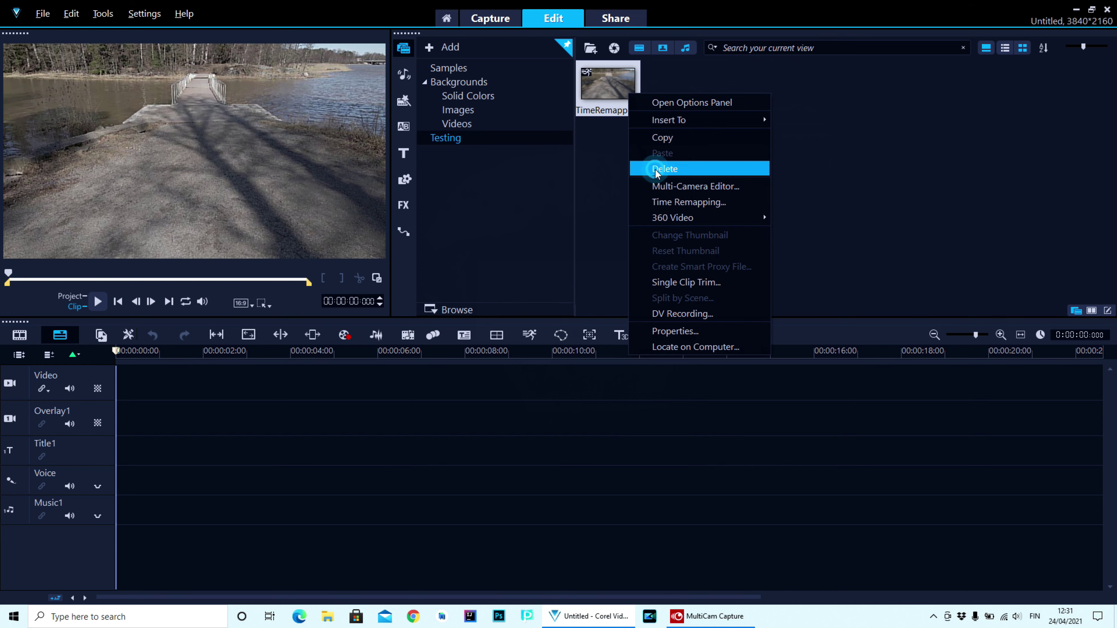
left_click(656, 166)
left_click(567, 332)
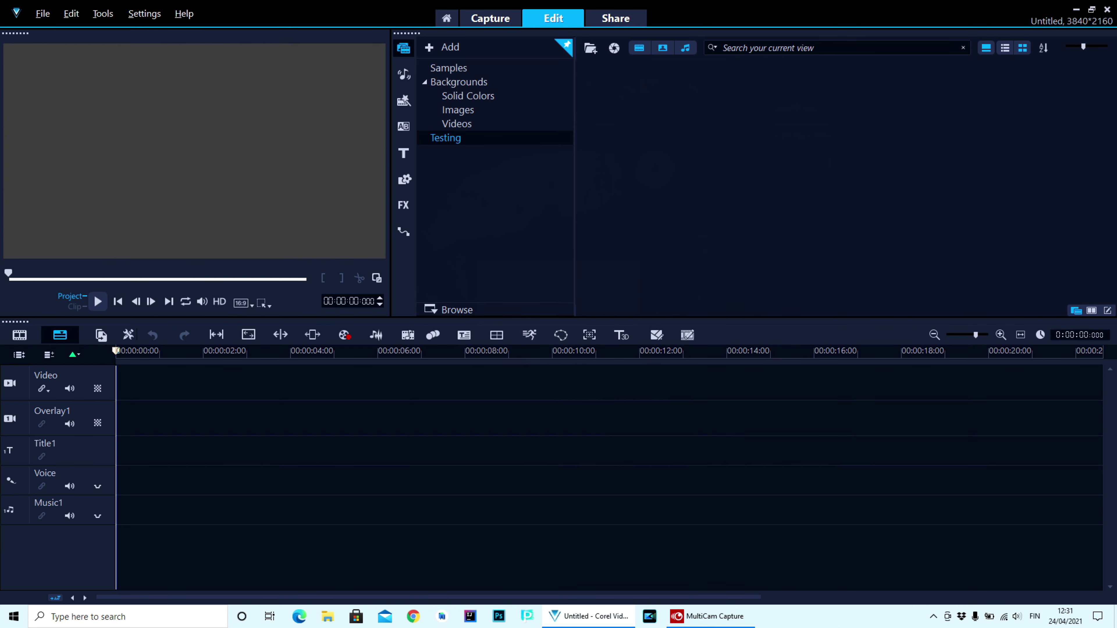
left_click(1107, 11)
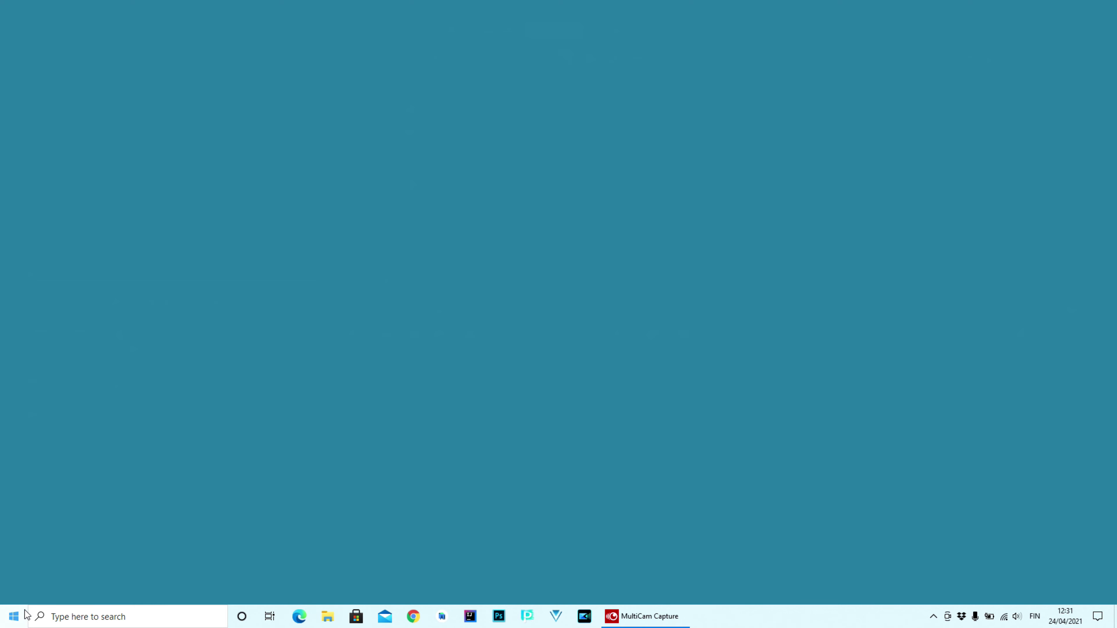
Launch Corel VideoStudio 2020 from its folder in the Start menu.
left_click(13, 616)
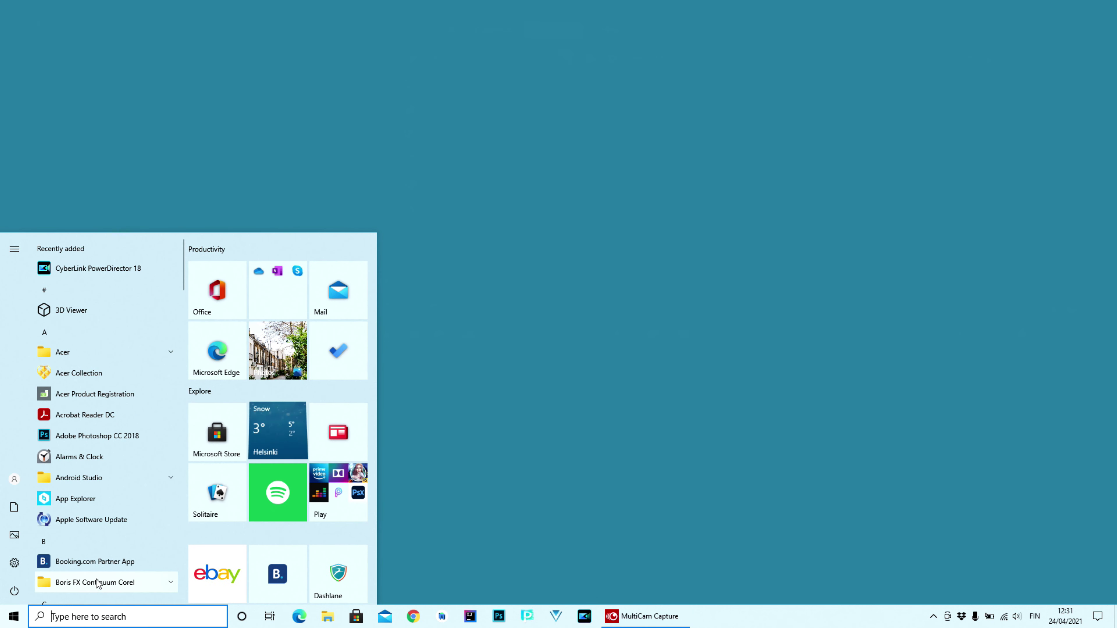
scroll(151, 413, "down", 2)
scroll(151, 414, "down", 3)
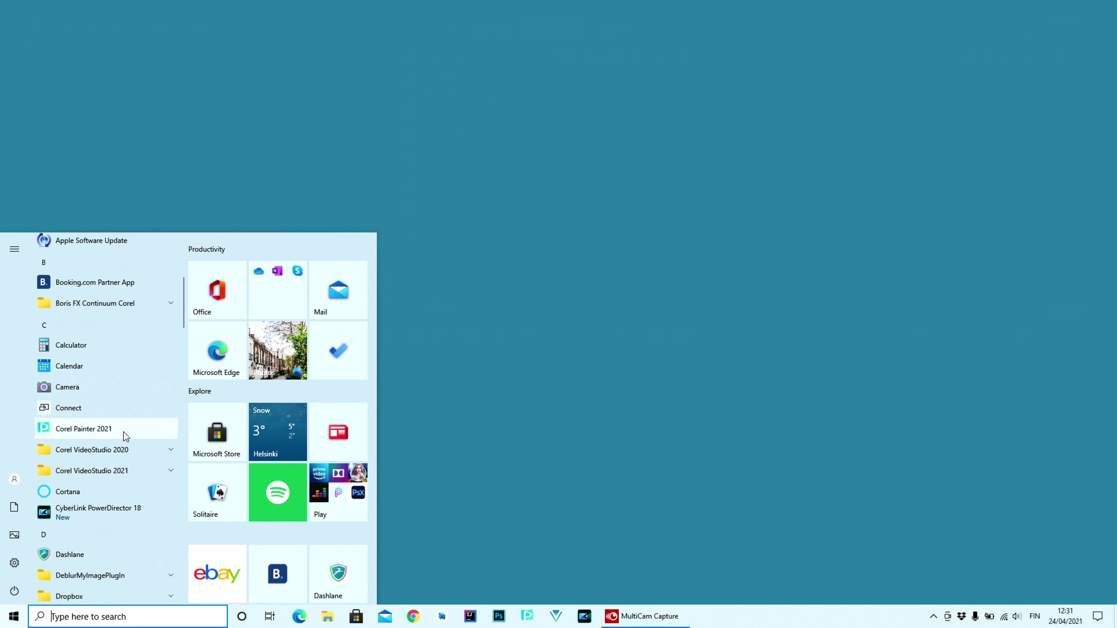
left_click(166, 452)
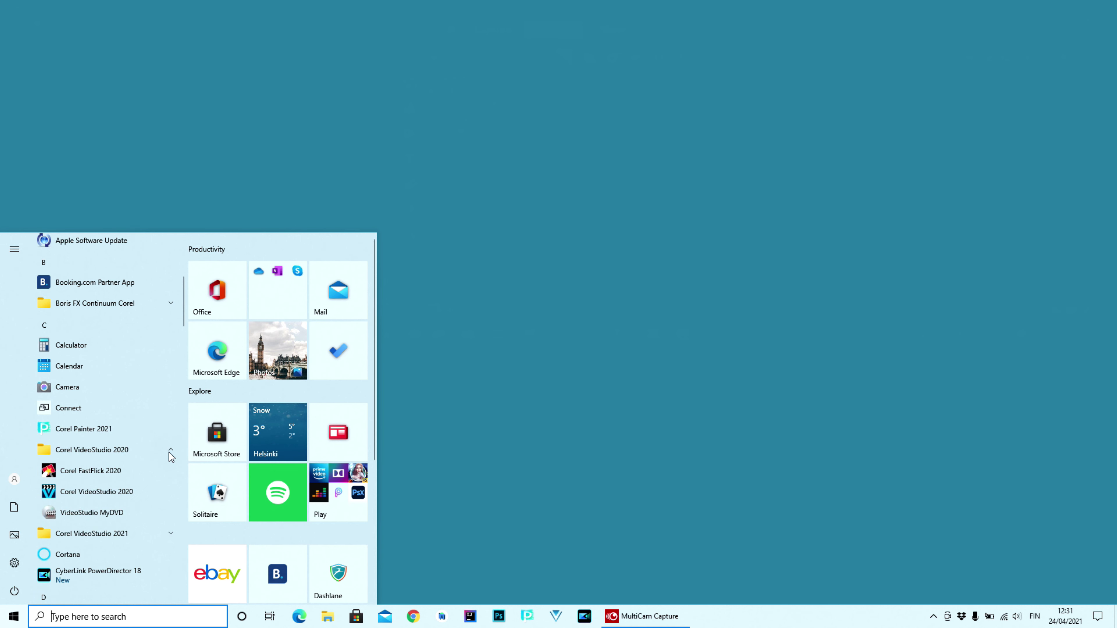
left_click(121, 492)
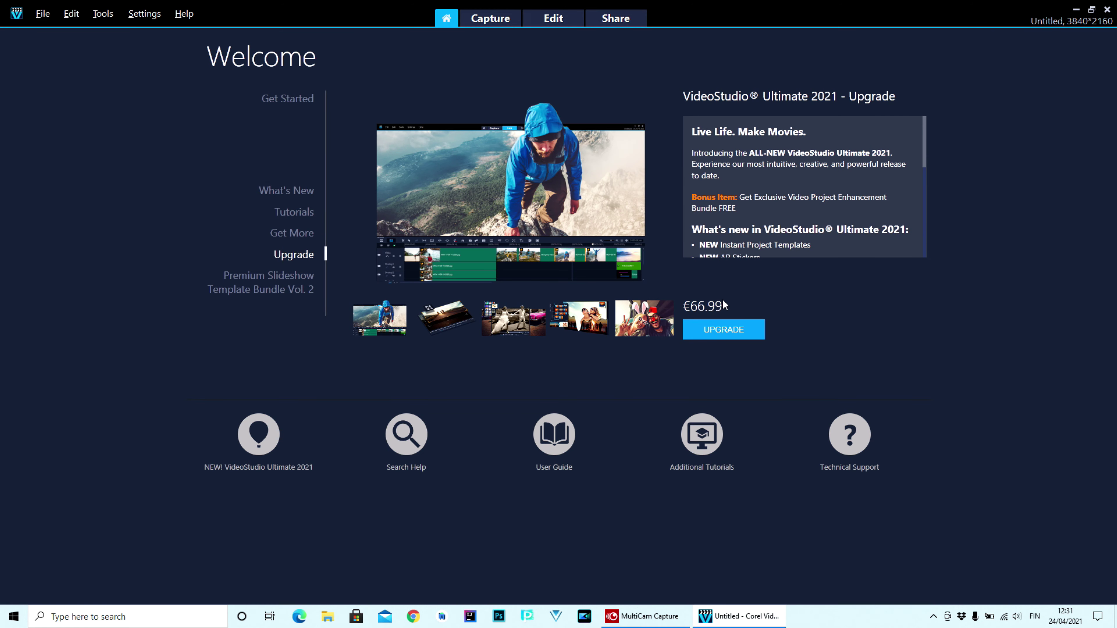
Filter VideoStudio 2020's FX library to Boris effects, then close it and relaunch VideoStudio 2021.
left_click(553, 18)
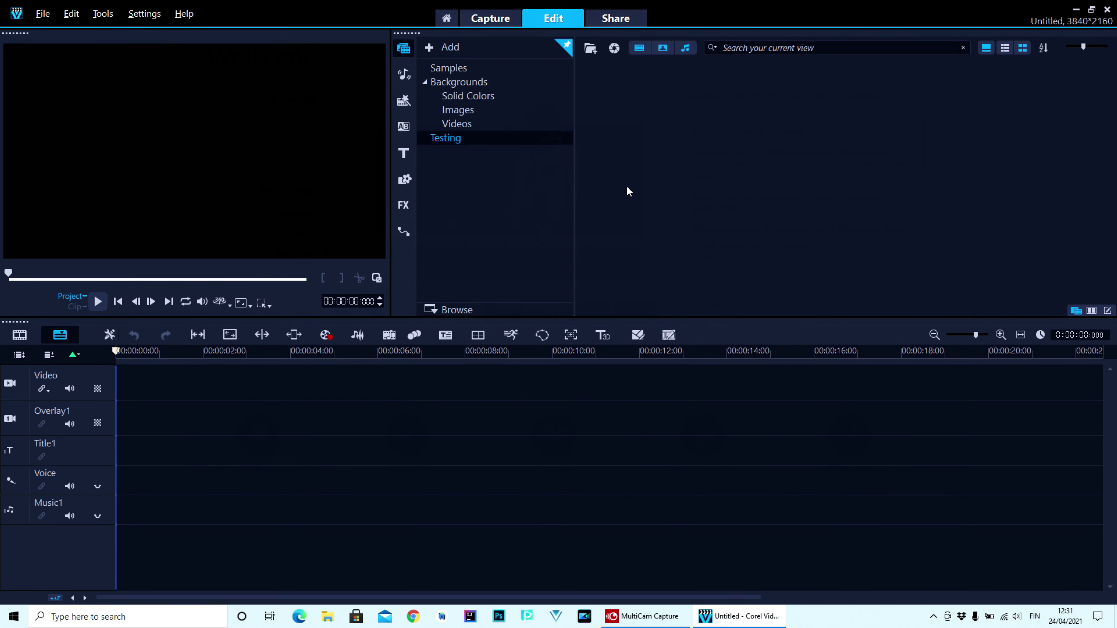
left_click(404, 207)
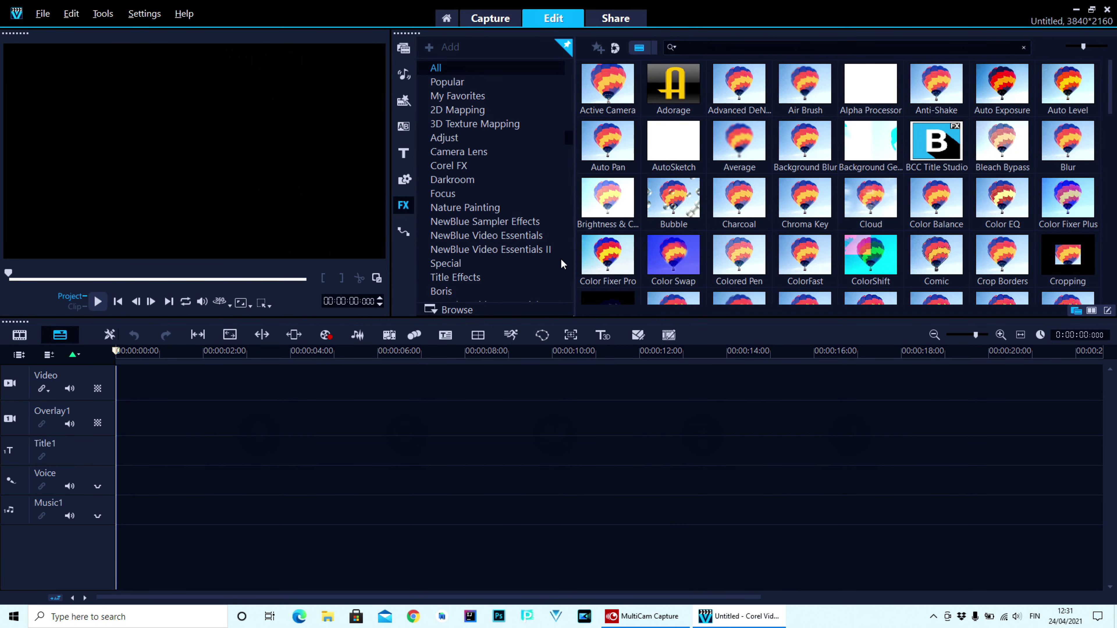
scroll(524, 233, "down", 1)
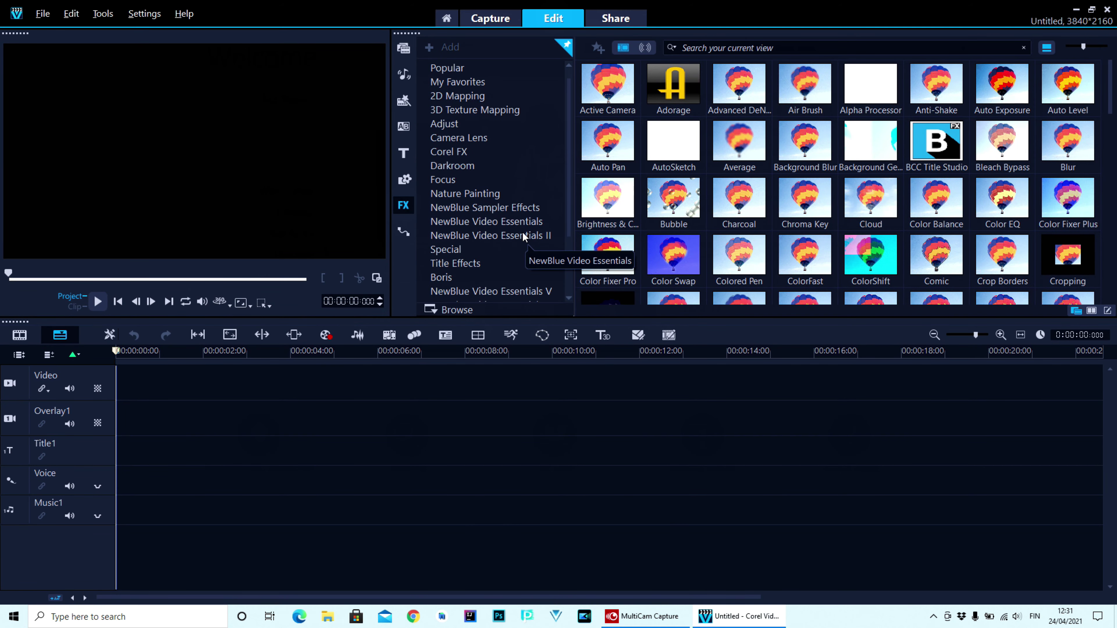
left_click(441, 277)
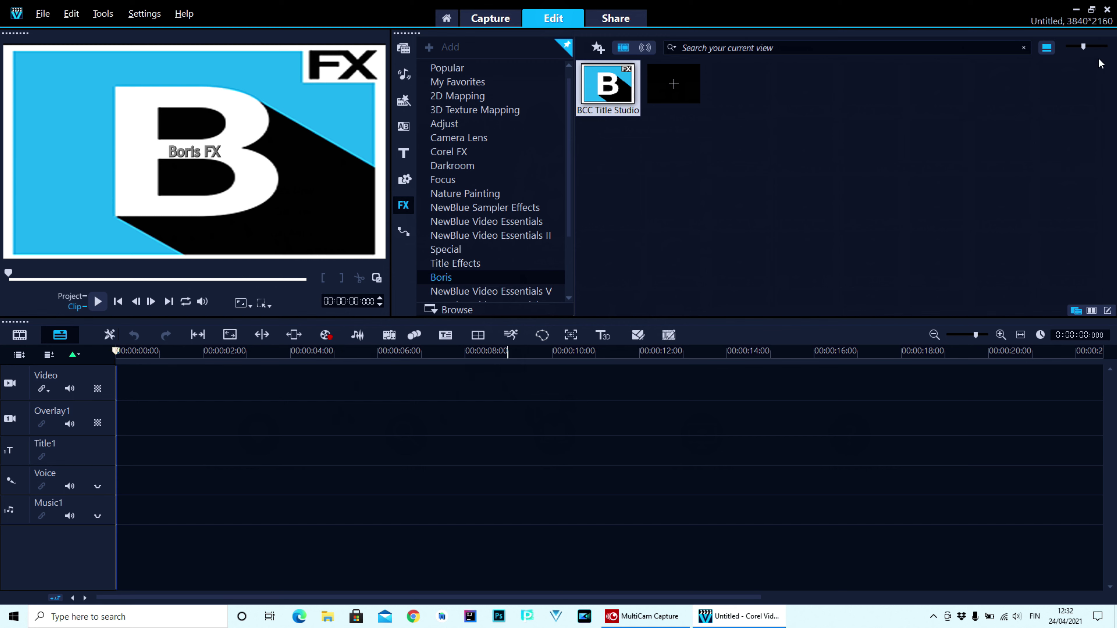
left_click(1107, 13)
left_click(586, 616)
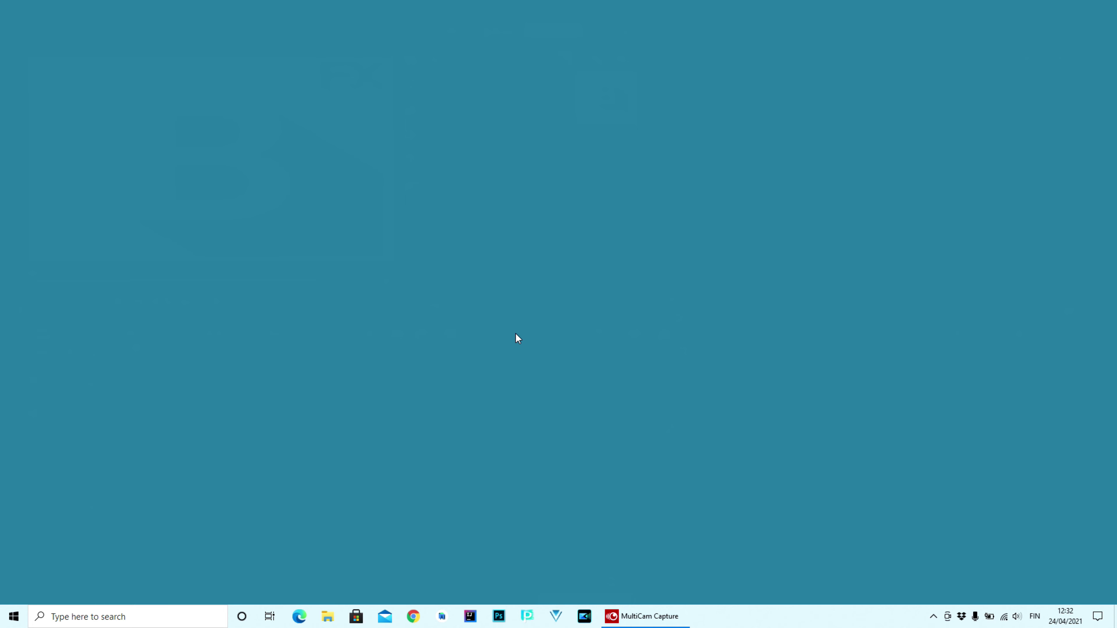
left_click(556, 617)
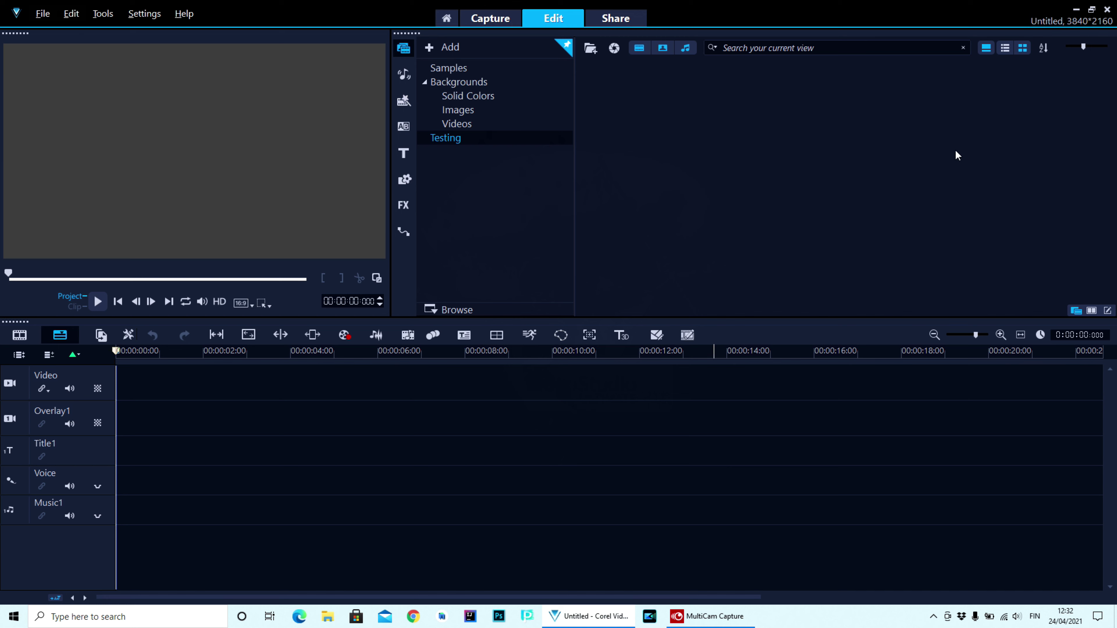
left_click(1107, 9)
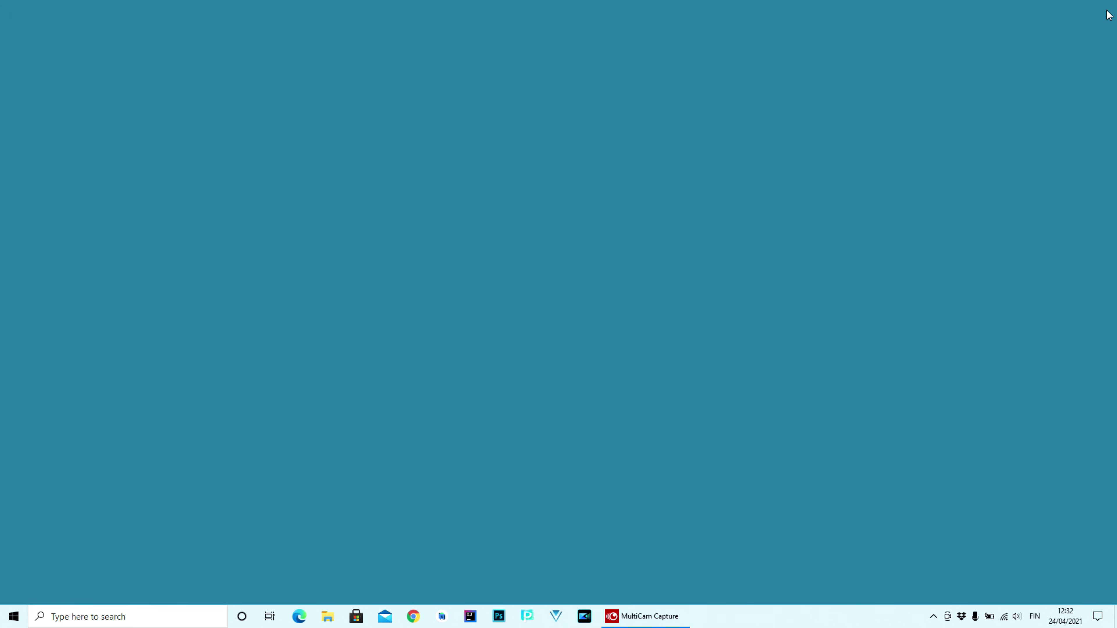
Restore the MultiCam Capture Lite window showing the VideoStudioCrash recording at 00:11:44.
left_click(645, 617)
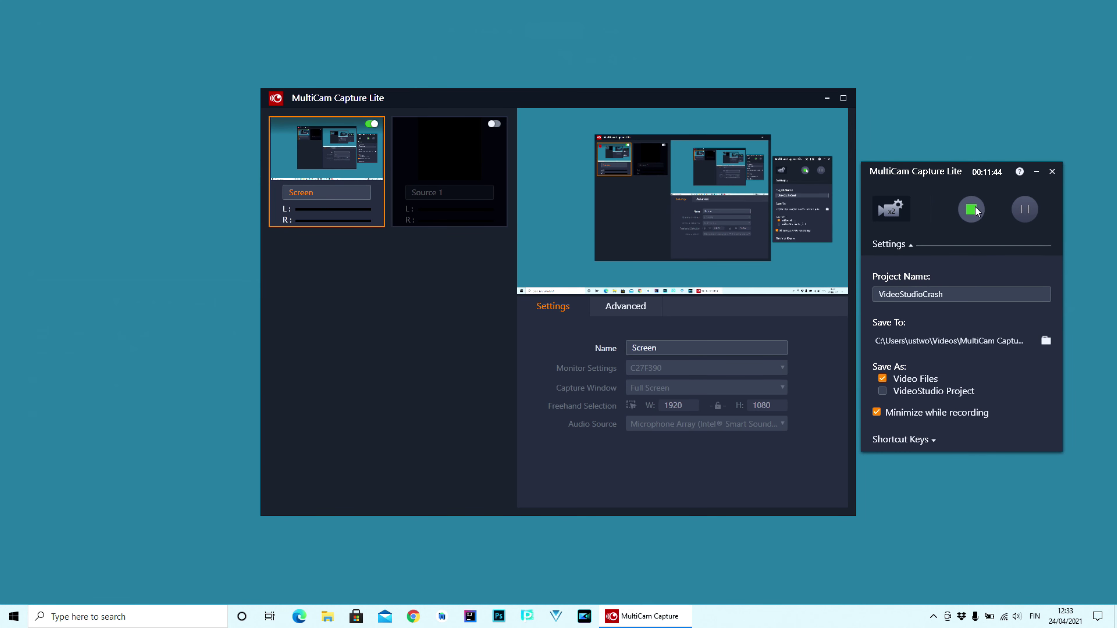